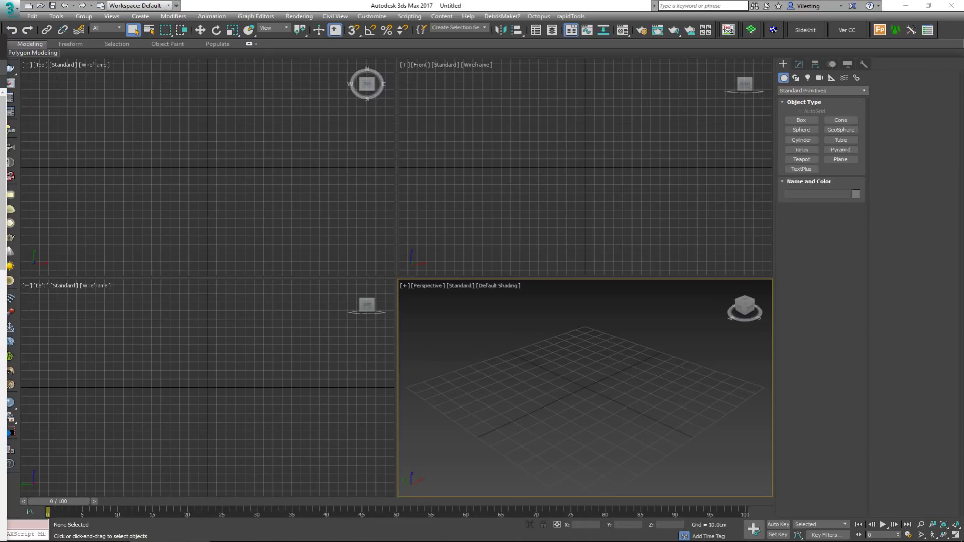
# Step: Switch from 3ds Max to the Vivaldi browser showing the Kitchen Cabinet Creator page
pyautogui.hotkey('alt', 'Tab')
# Step: Maximize the browser and highlight the mse download link lines, then clear the highlight
pyautogui.doubleClick(432, 34)
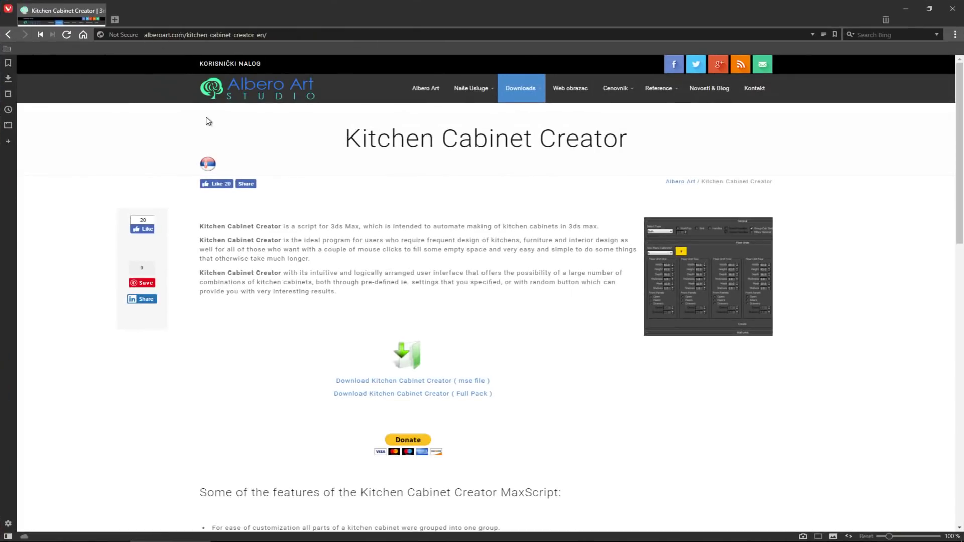
pyautogui.moveTo(524, 96)
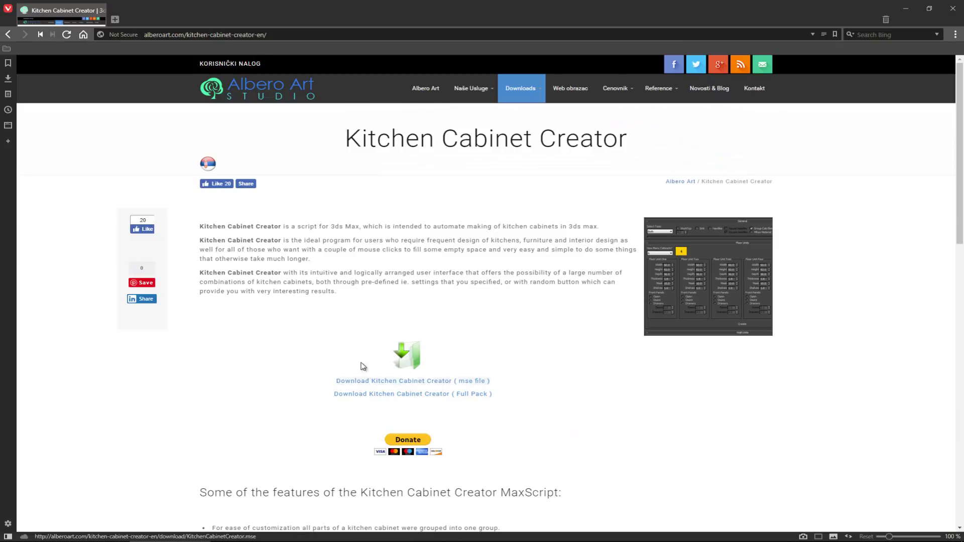
pyautogui.moveTo(362, 370); pyautogui.dragTo(515, 379)
pyautogui.click(547, 366)
# Step: Scroll down to highlight the Full Pack download line, then clear it and scroll back up
pyautogui.scroll(-12, 551, 370)
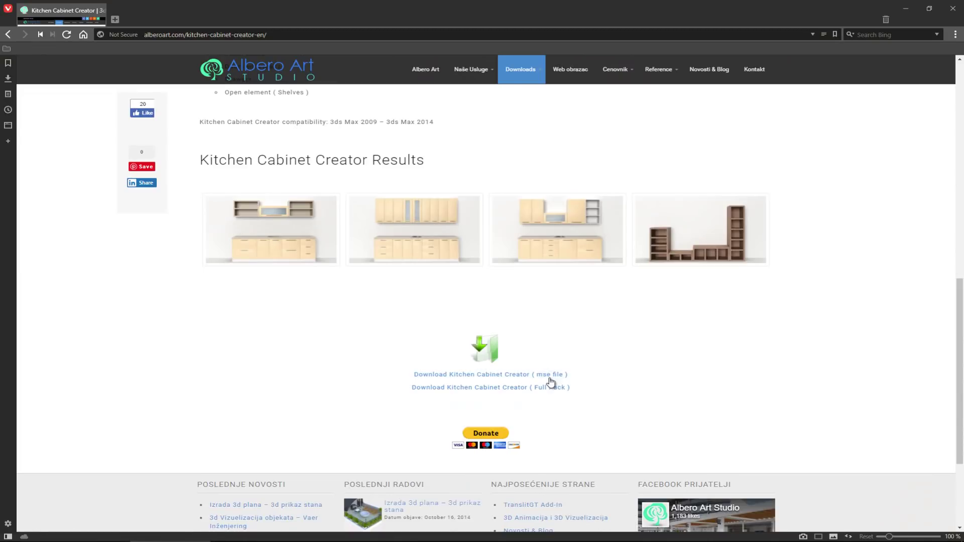
pyautogui.tripleClick(556, 387)
pyautogui.tripleClick(551, 376)
pyautogui.tripleClick(550, 389)
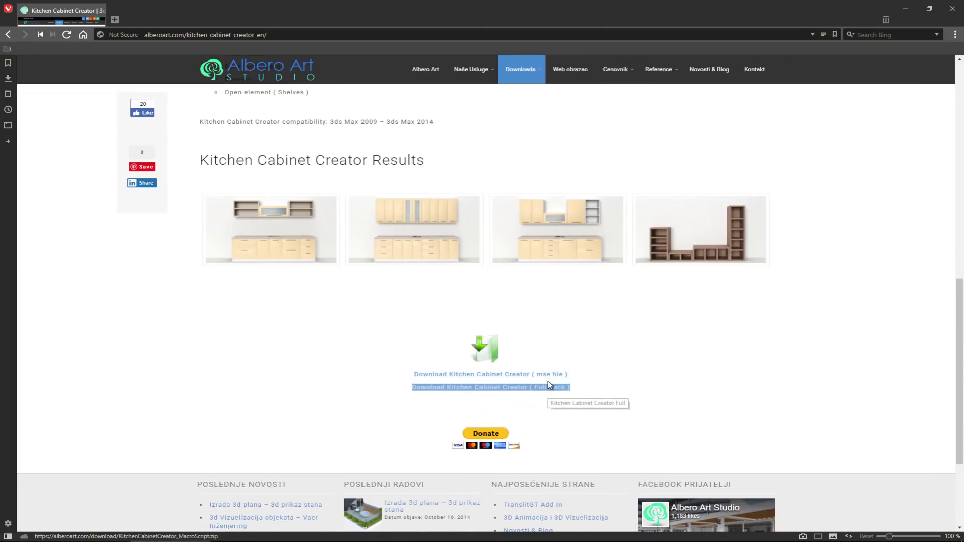
pyautogui.click(545, 366)
pyautogui.scroll(10, 545, 366)
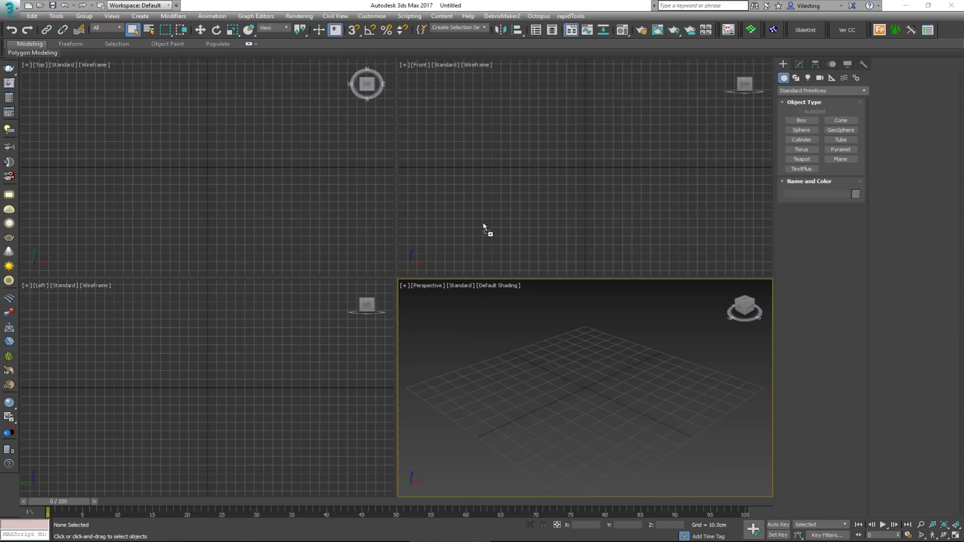
# Step: Drop KitchenCabinetCreator.mse into the Perspective viewport and reposition the Cabinet Creator v1.0 window
pyautogui.moveTo(512, 315); pyautogui.dragTo(512, 321)
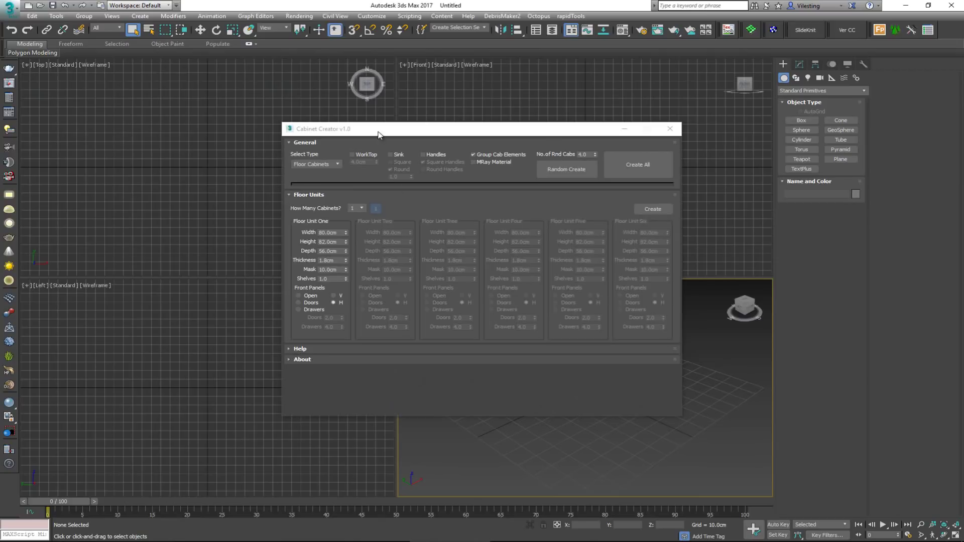
pyautogui.moveTo(381, 135); pyautogui.dragTo(471, 76)
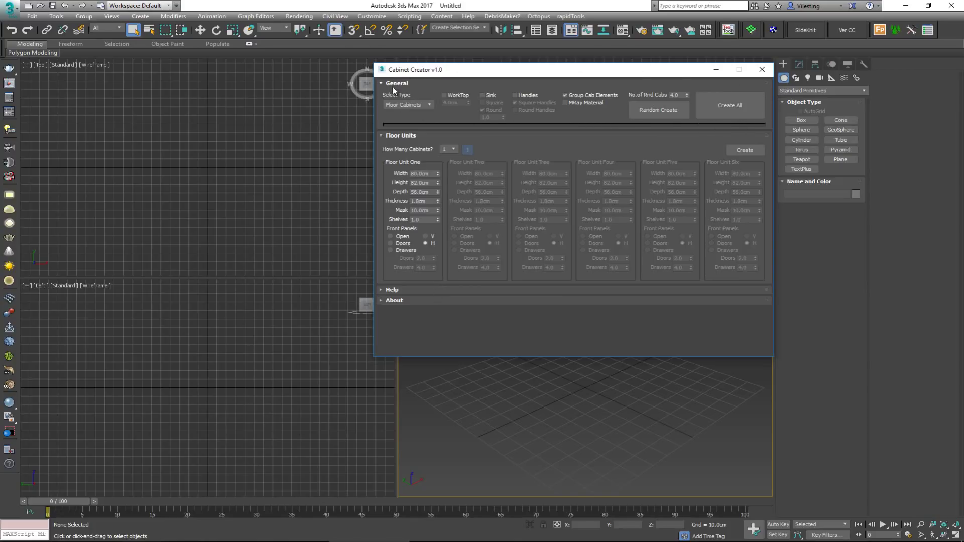
# Step: Keep Floor Cabinets as the type and drag the Cabinet Creator window to the upper left
pyautogui.click(415, 106)
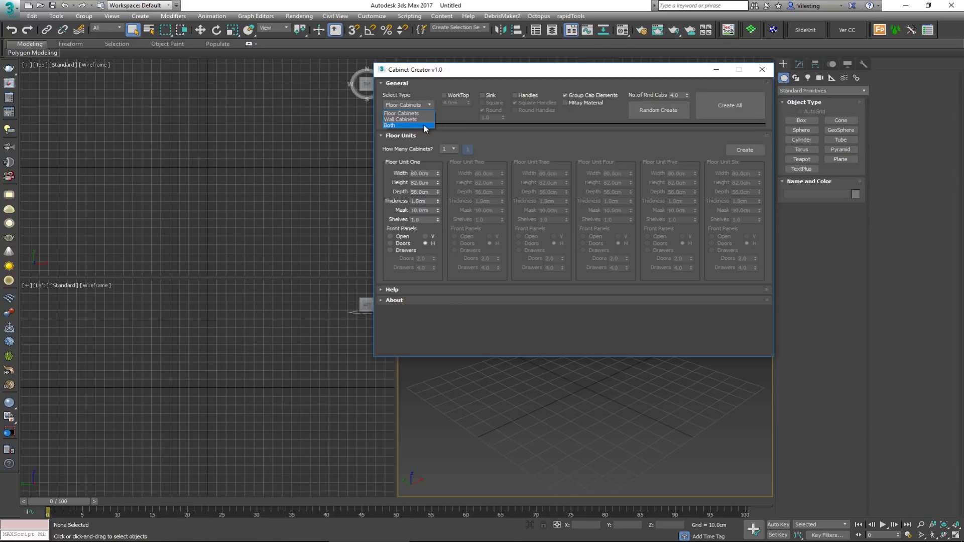
pyautogui.click(468, 119)
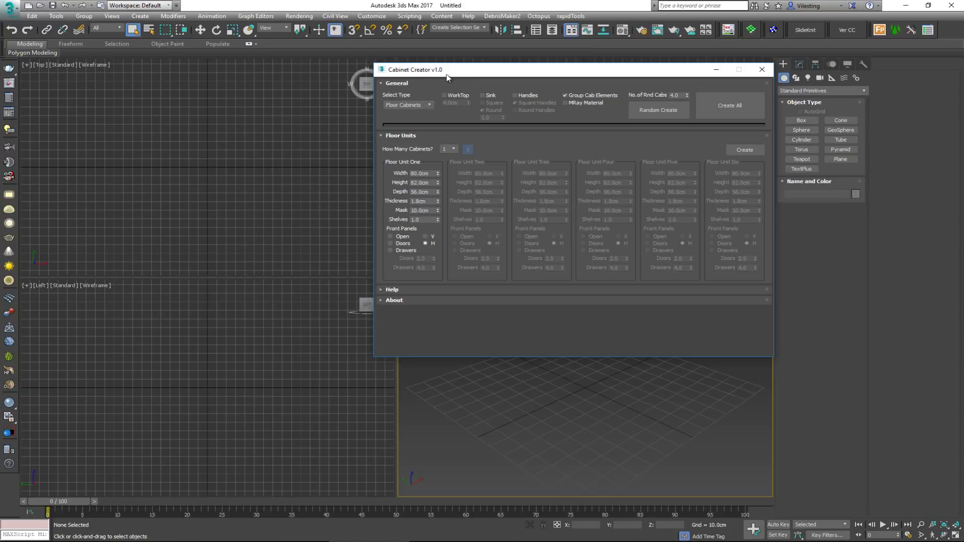
pyautogui.moveTo(441, 75); pyautogui.dragTo(357, 101)
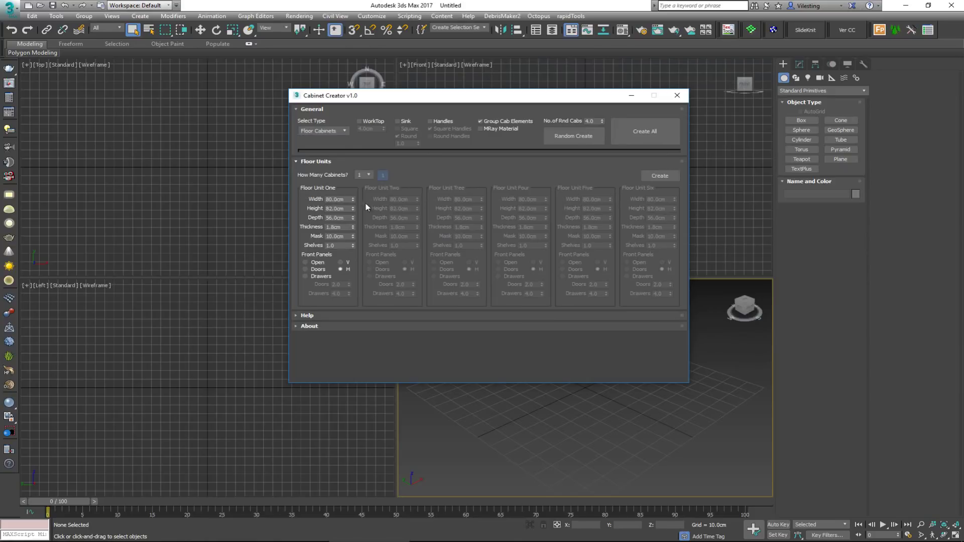
pyautogui.moveTo(439, 95); pyautogui.dragTo(193, 85)
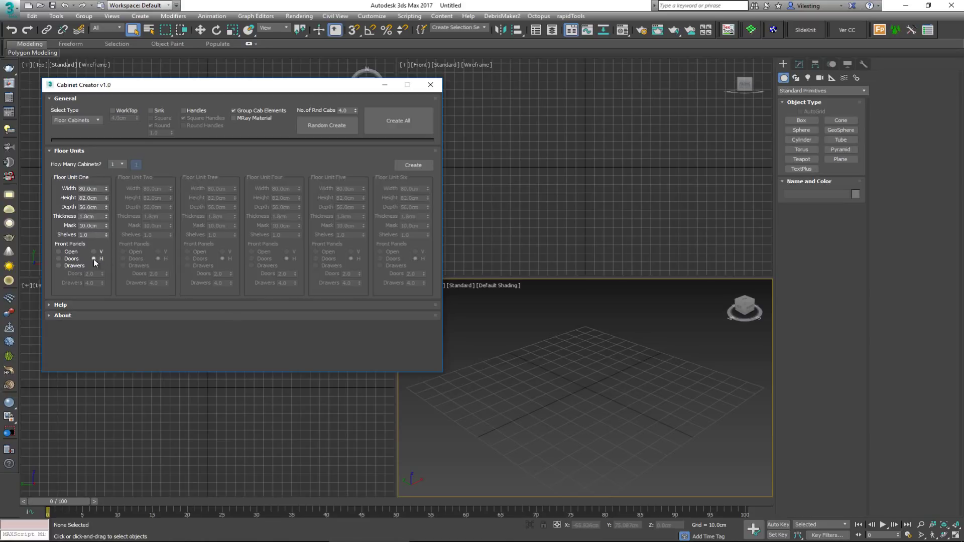
# Step: Set Floor Unit One's front to Open, create the cabinet and orbit to its front
pyautogui.click(62, 252)
pyautogui.click(412, 166)
pyautogui.moveTo(619, 334); pyautogui.dragTo(566, 383, button='middle')
pyautogui.scroll(2, 552, 374)
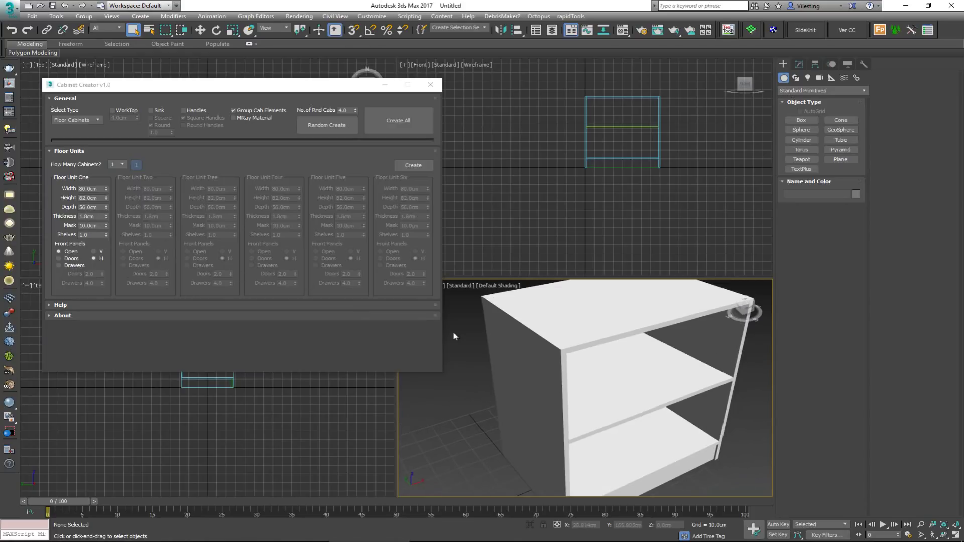
pyautogui.keyDown('alt'); pyautogui.moveTo(582, 390); pyautogui.dragTo(564, 370, button='middle'); pyautogui.keyUp('alt')
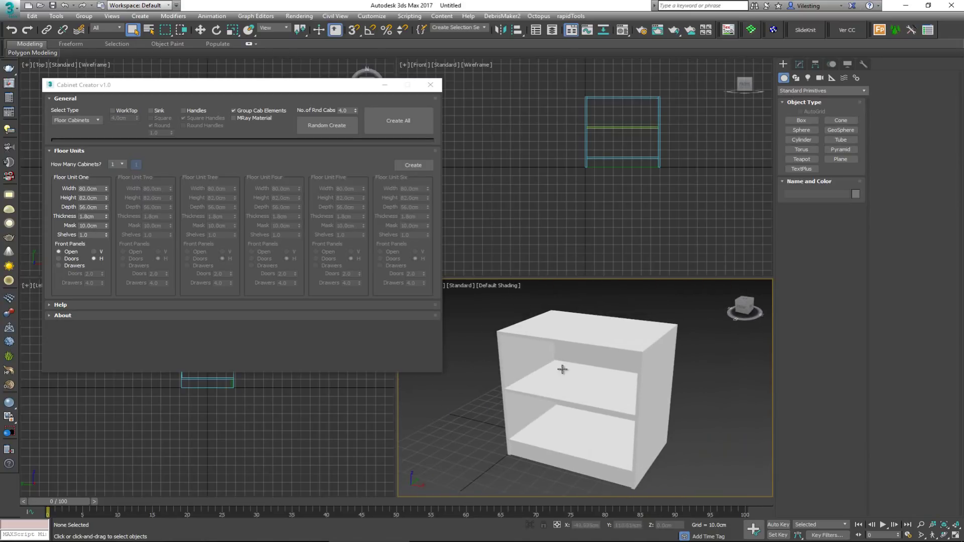
# Step: Switch the shelf orientation to V and recreate the cabinet with a vertical divider
pyautogui.click(94, 252)
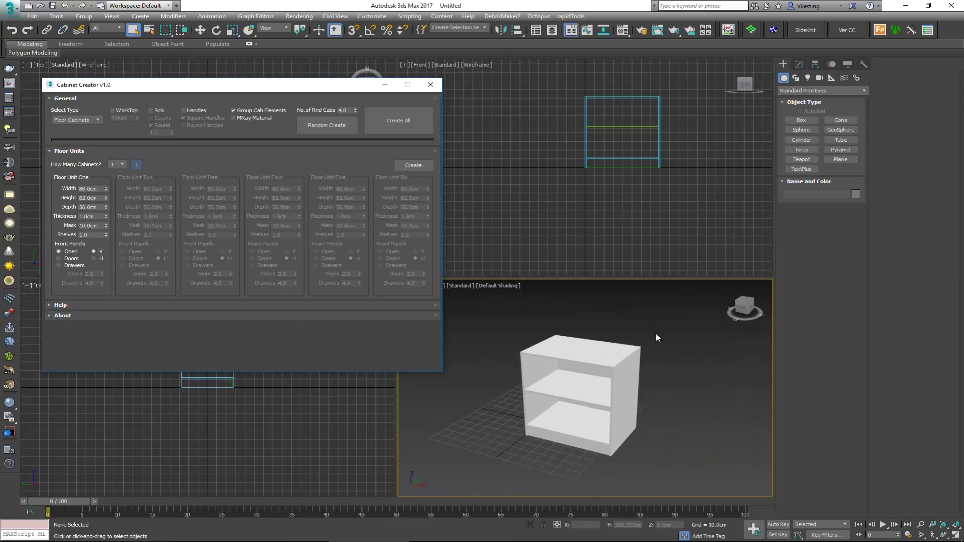
pyautogui.click(413, 165)
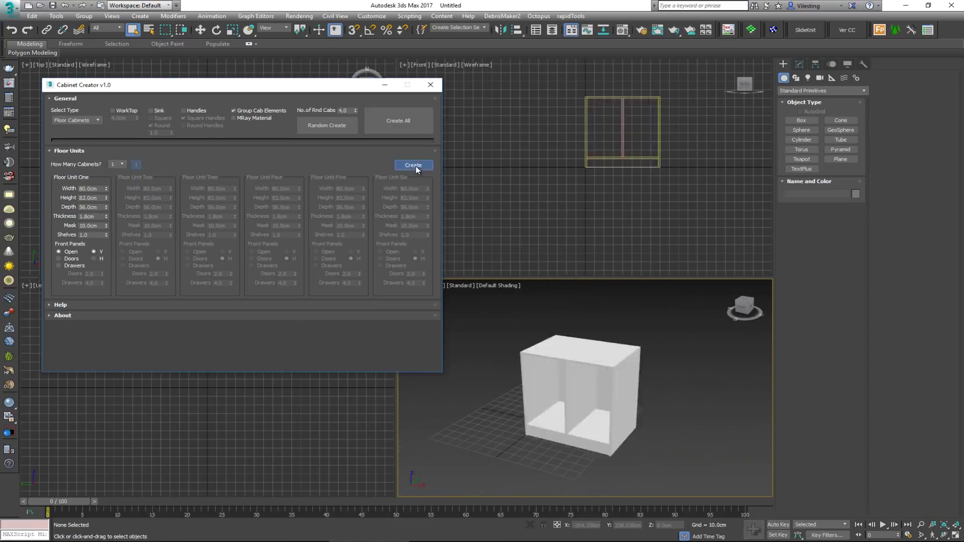
pyautogui.keyDown('alt'); pyautogui.moveTo(584, 402); pyautogui.dragTo(628, 411, button='middle'); pyautogui.keyUp('alt')
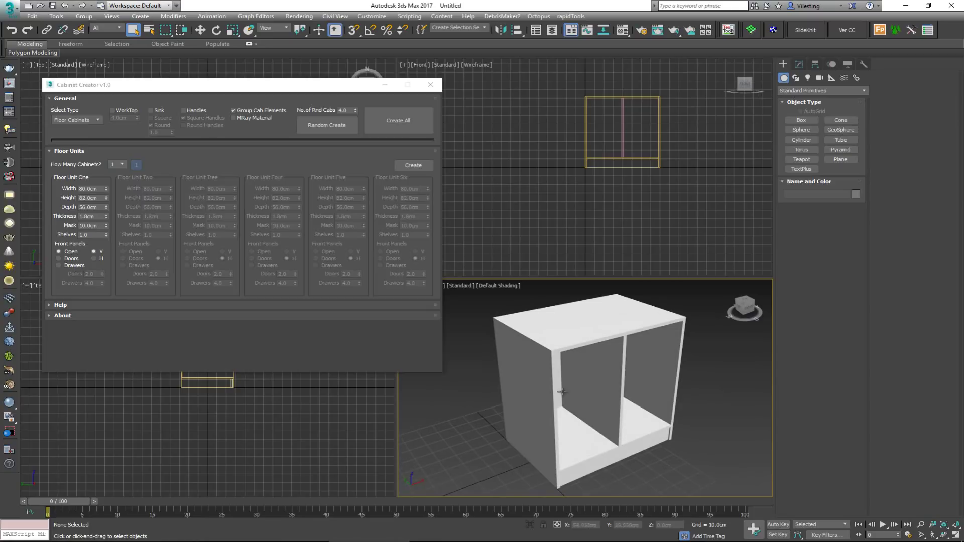
# Step: Give the cabinet 4 doors, delete the old one and create the four-door cabinet
pyautogui.click(70, 260)
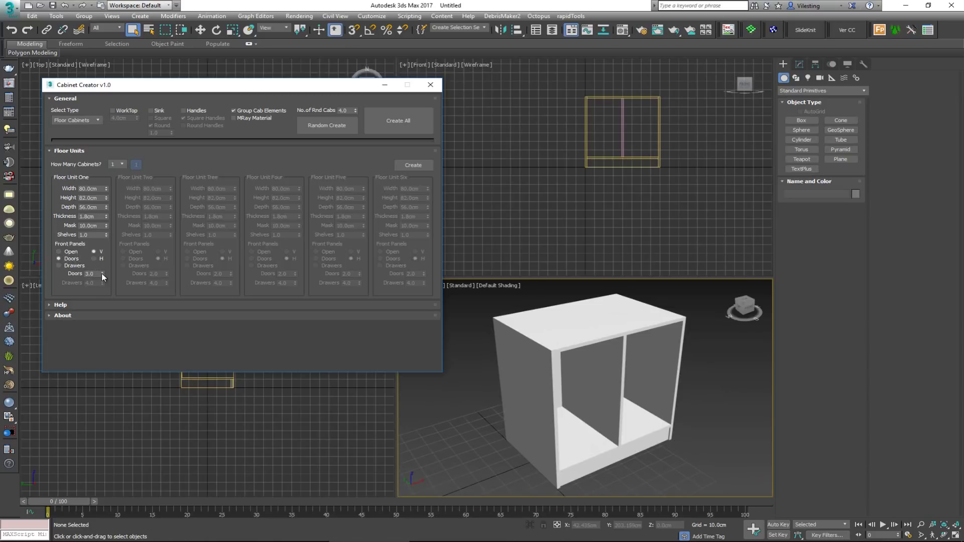
pyautogui.click(102, 272)
pyautogui.moveTo(686, 288); pyautogui.dragTo(487, 449)
pyautogui.press('Delete')
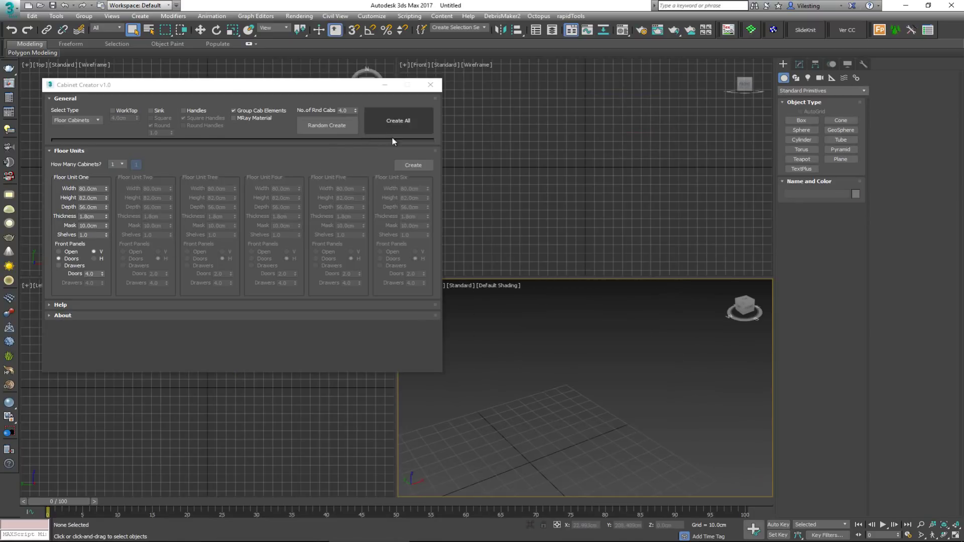
pyautogui.click(413, 165)
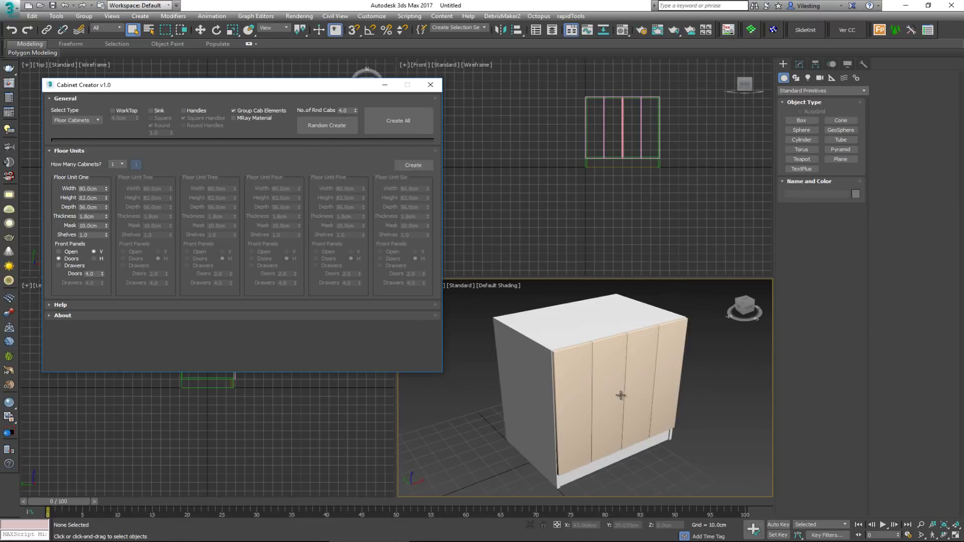
pyautogui.keyDown('alt'); pyautogui.moveTo(621, 396); pyautogui.dragTo(565, 413, button='middle'); pyautogui.keyUp('alt')
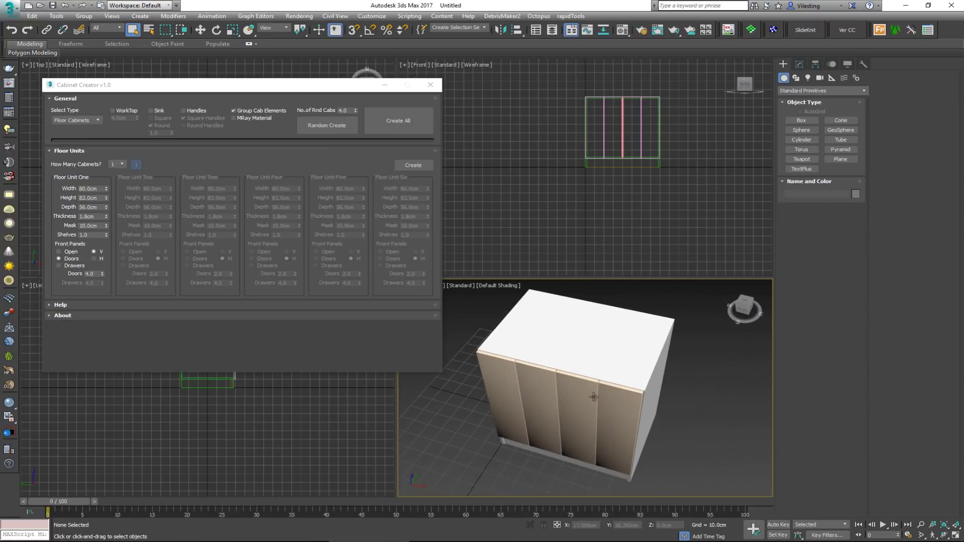
pyautogui.keyDown('alt'); pyautogui.moveTo(597, 397); pyautogui.dragTo(609, 391, button='middle'); pyautogui.keyUp('alt')
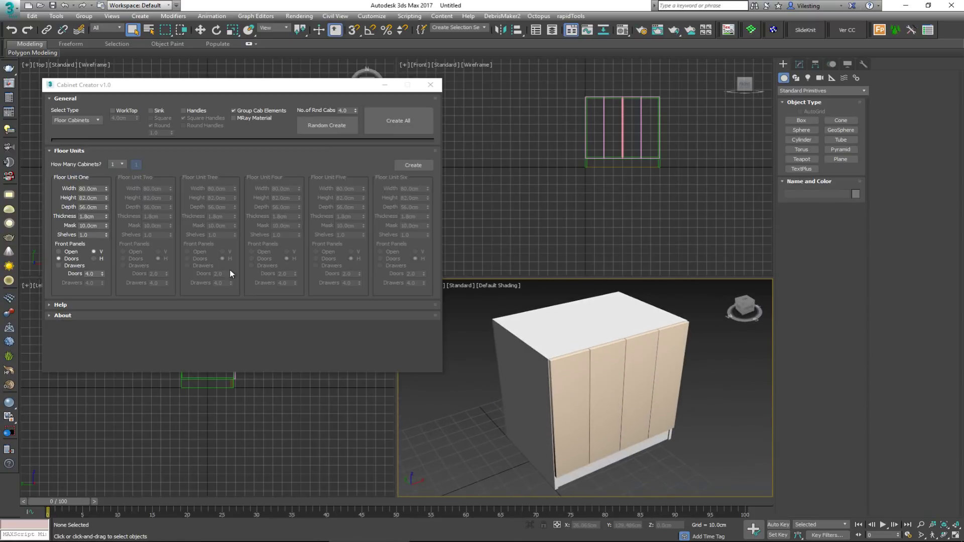
# Step: Replace it with a two-door cabinet, then delete that too, leaving the scene empty
pyautogui.click(102, 276)
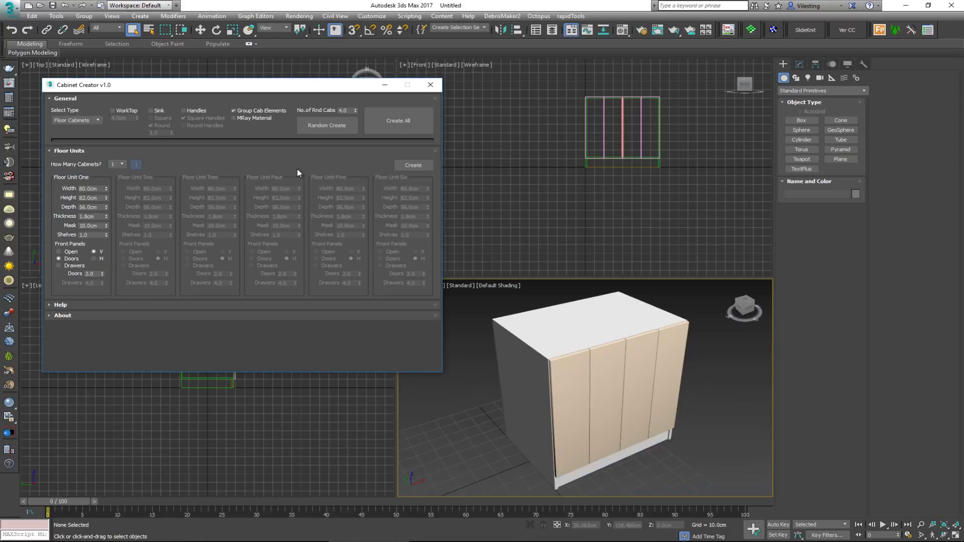
pyautogui.click(494, 422)
pyautogui.press('Delete')
pyautogui.click(415, 165)
pyautogui.keyDown('alt'); pyautogui.moveTo(576, 366); pyautogui.dragTo(553, 370, button='middle'); pyautogui.keyUp('alt')
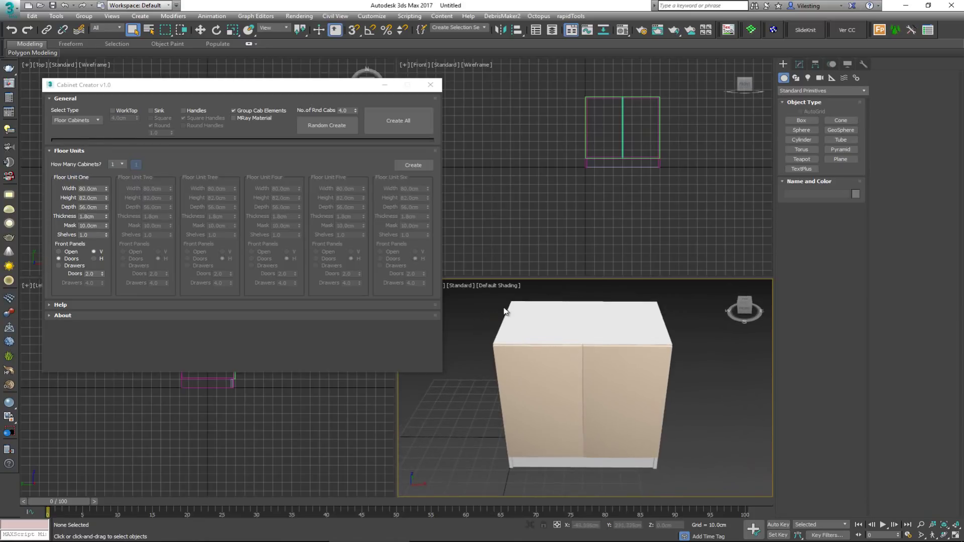
pyautogui.moveTo(682, 499); pyautogui.dragTo(685, 488)
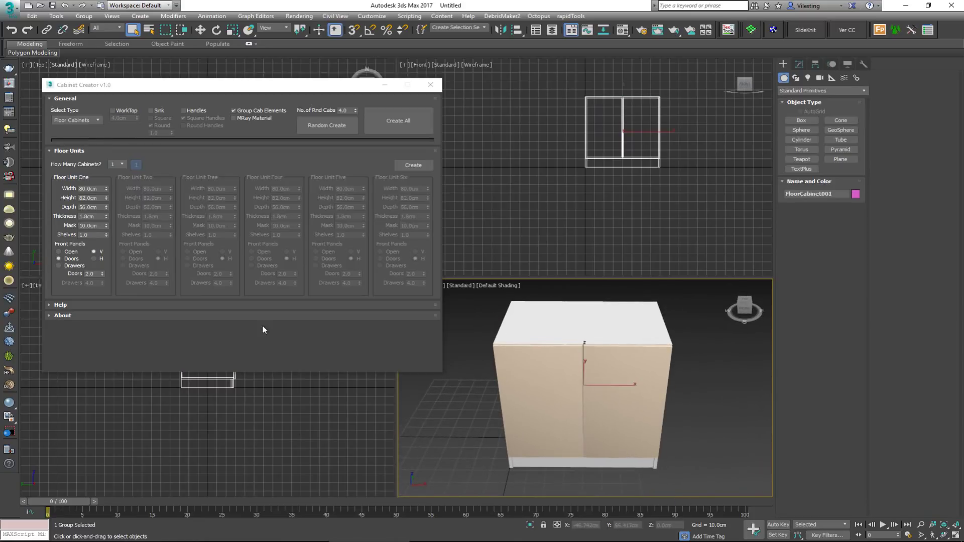
pyautogui.press('Delete')
# Step: Set Floor Unit One to Drawers and create the 80 cm four-drawer cabinet, orbiting to inspect it
pyautogui.click(58, 265)
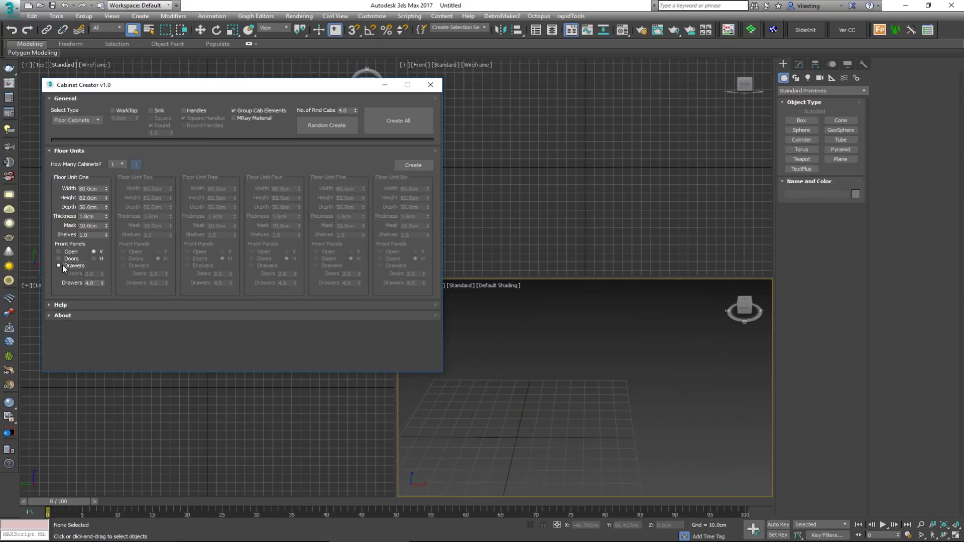
pyautogui.keyDown('alt'); pyautogui.moveTo(527, 357); pyautogui.dragTo(529, 378, button='middle'); pyautogui.keyUp('alt')
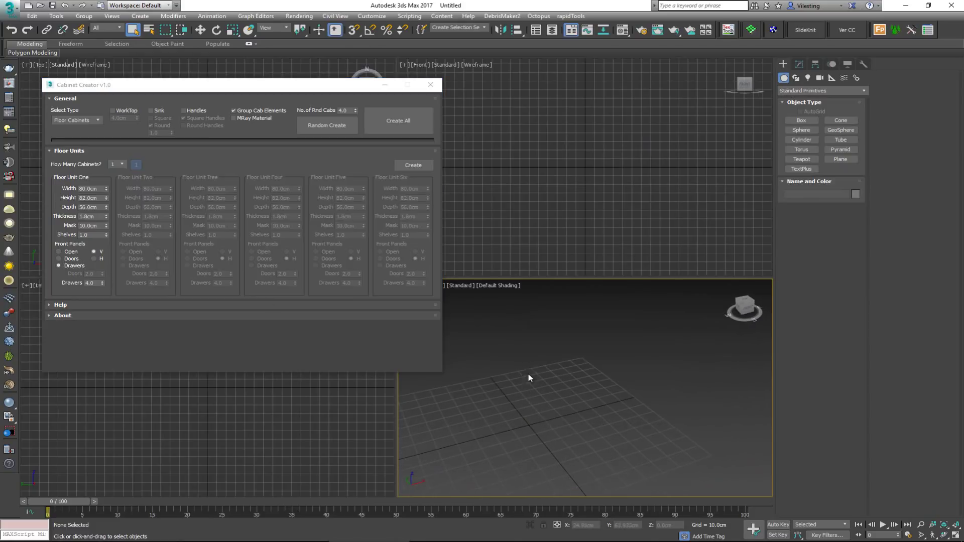
pyautogui.click(413, 166)
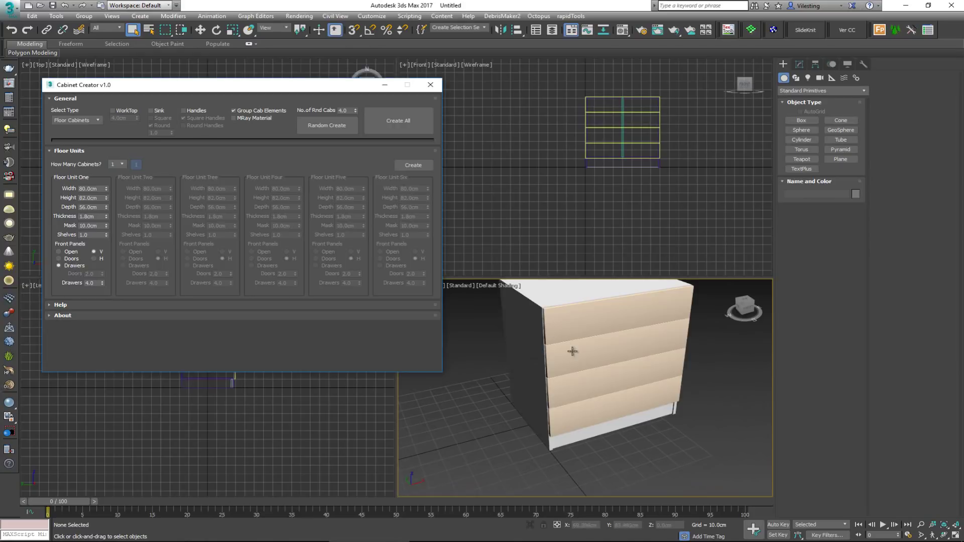
pyautogui.keyDown('alt'); pyautogui.moveTo(571, 348); pyautogui.dragTo(487, 377, button='middle'); pyautogui.keyUp('alt')
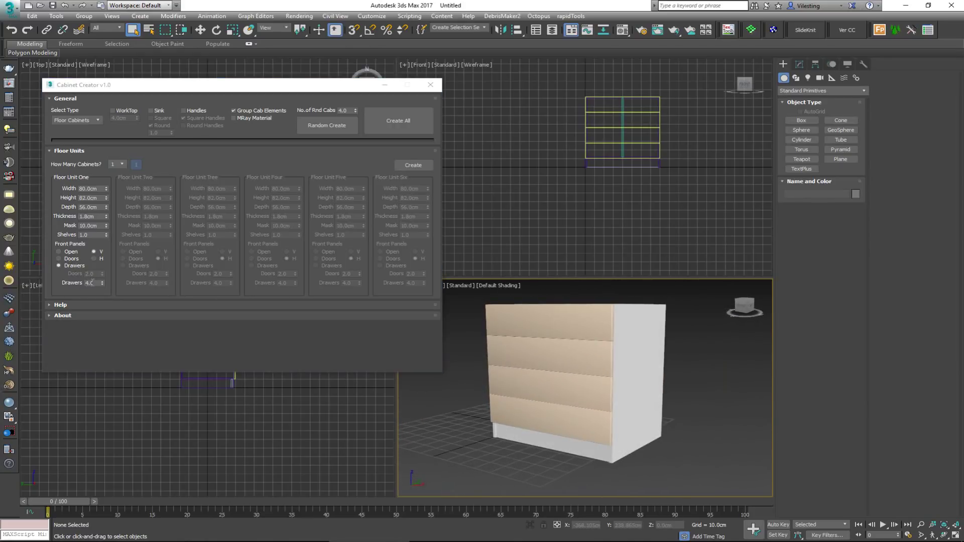
pyautogui.keyDown('alt'); pyautogui.moveTo(562, 348); pyautogui.dragTo(615, 372, button='middle'); pyautogui.keyUp('alt')
pyautogui.click(119, 165)
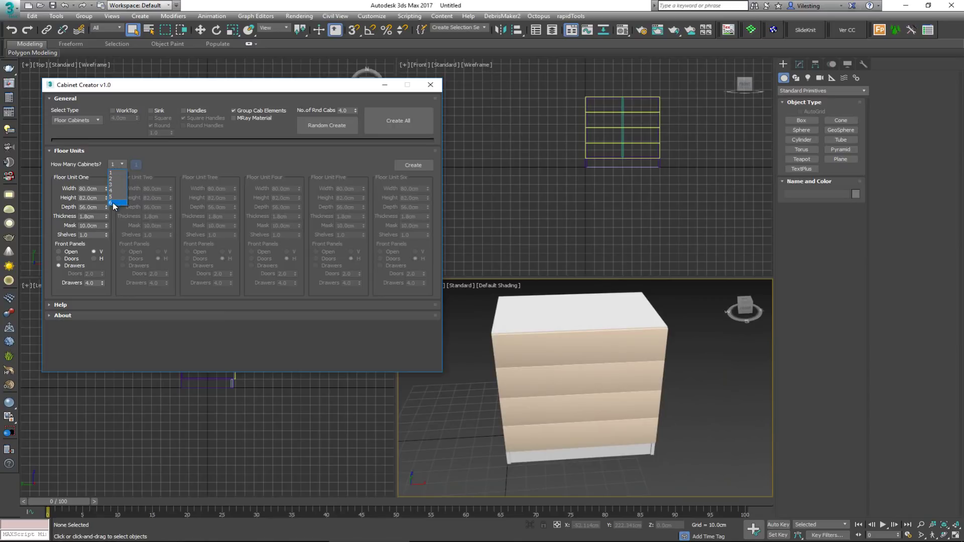
# Step: Set the cabinet count to 6, delete the drawer cabinet, and give Floor Unit Two doors
pyautogui.click(112, 203)
pyautogui.scroll(-3, 630, 366)
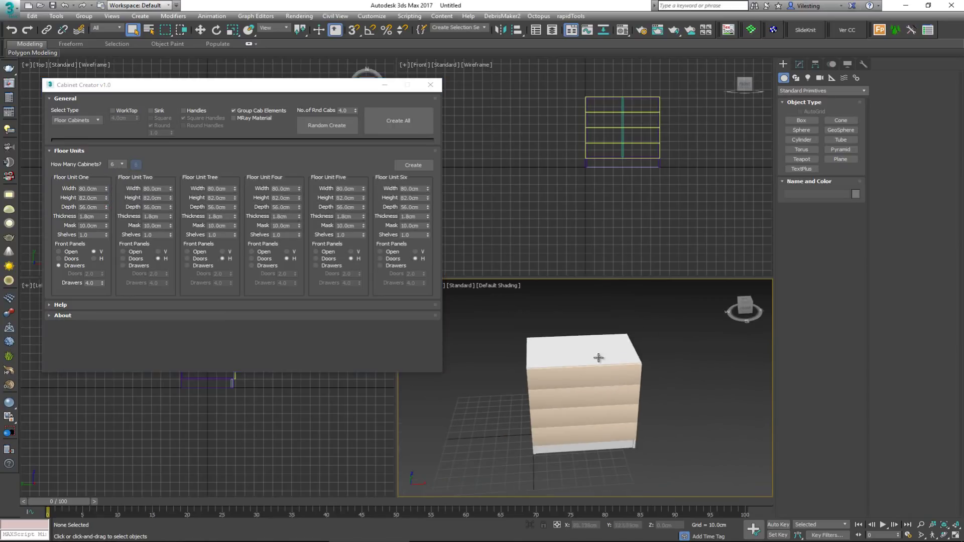
pyautogui.click(626, 446)
pyautogui.press('Delete')
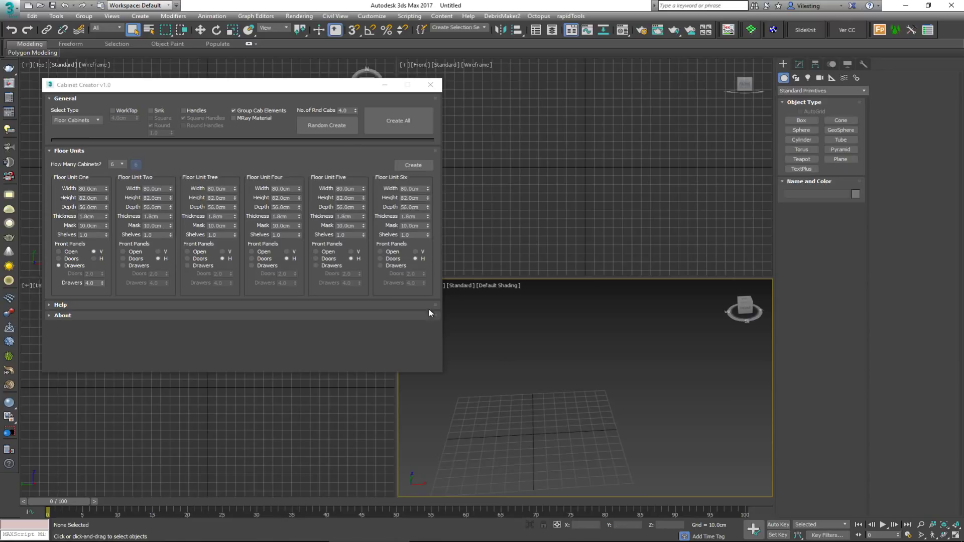
pyautogui.keyDown('alt'); pyautogui.moveTo(527, 346); pyautogui.dragTo(430, 337, button='middle'); pyautogui.keyUp('alt')
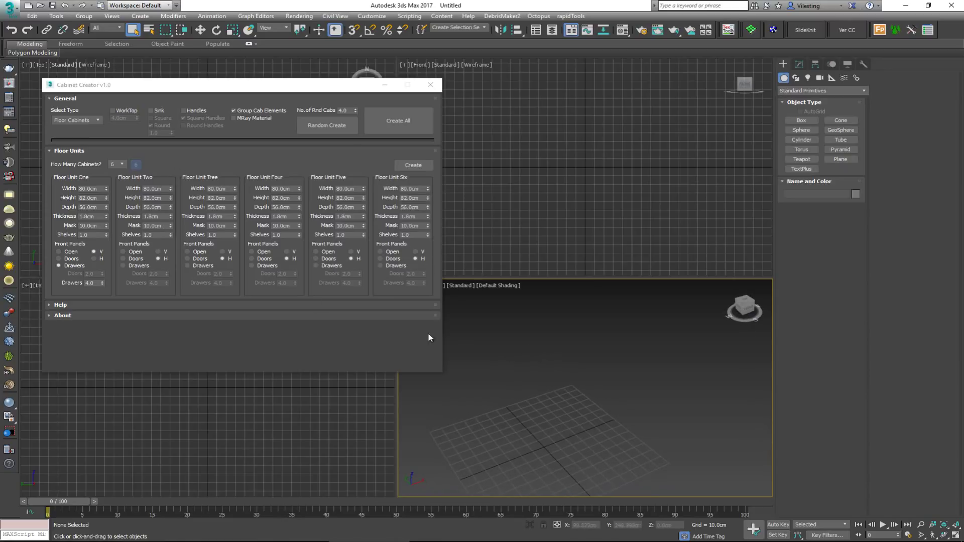
pyautogui.click(145, 260)
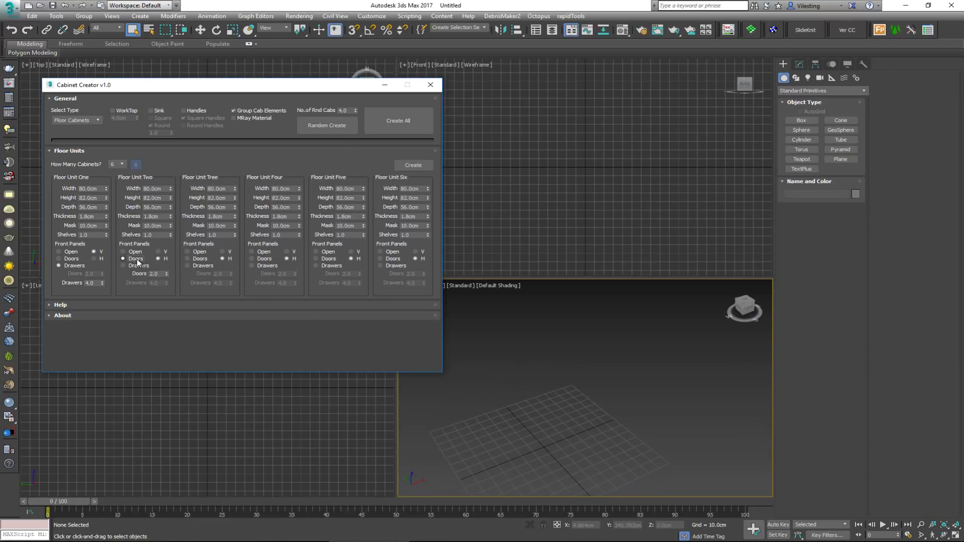
# Step: Set units Three–Six to drawers, open, drawers, doors, with Three and Four oriented V
pyautogui.click(200, 265)
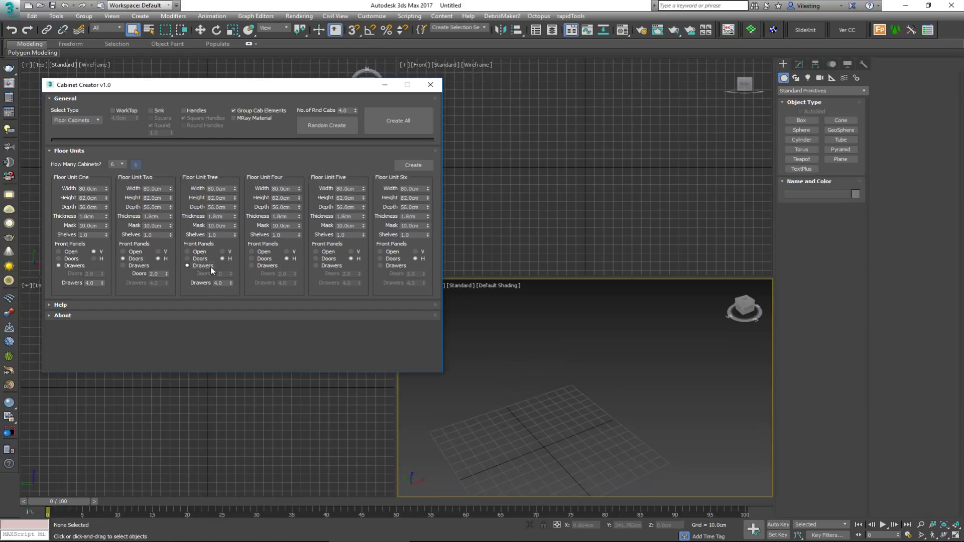
pyautogui.click(263, 252)
pyautogui.click(336, 267)
pyautogui.click(391, 259)
pyautogui.click(286, 251)
pyautogui.click(223, 252)
pyautogui.keyDown('alt'); pyautogui.moveTo(542, 303); pyautogui.dragTo(482, 224, button='middle'); pyautogui.keyUp('alt')
# Step: Create the six-cabinet row, then maximize the Perspective view and orbit to face it
pyautogui.click(413, 165)
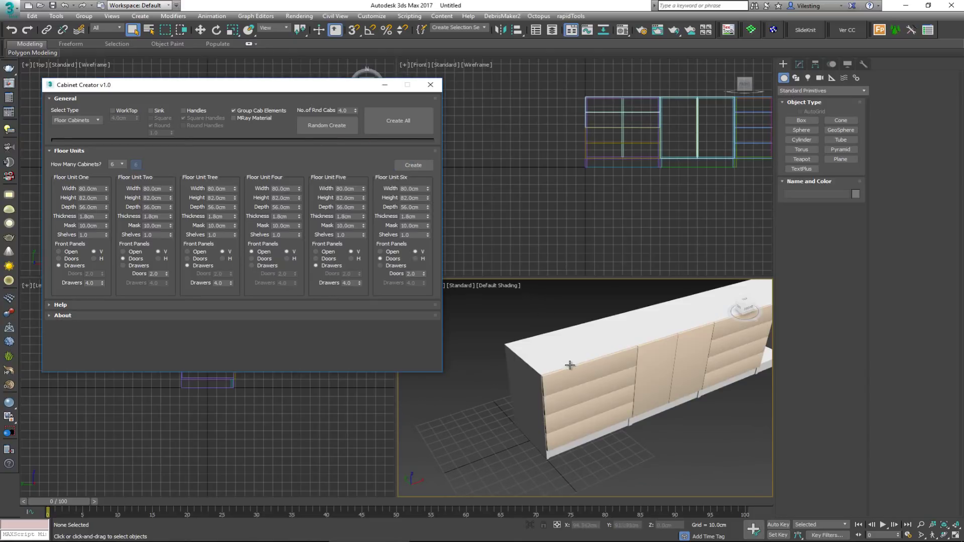
pyautogui.scroll(-3, 572, 364)
pyautogui.scroll(1, 558, 362)
pyautogui.hotkey('alt', 'w')
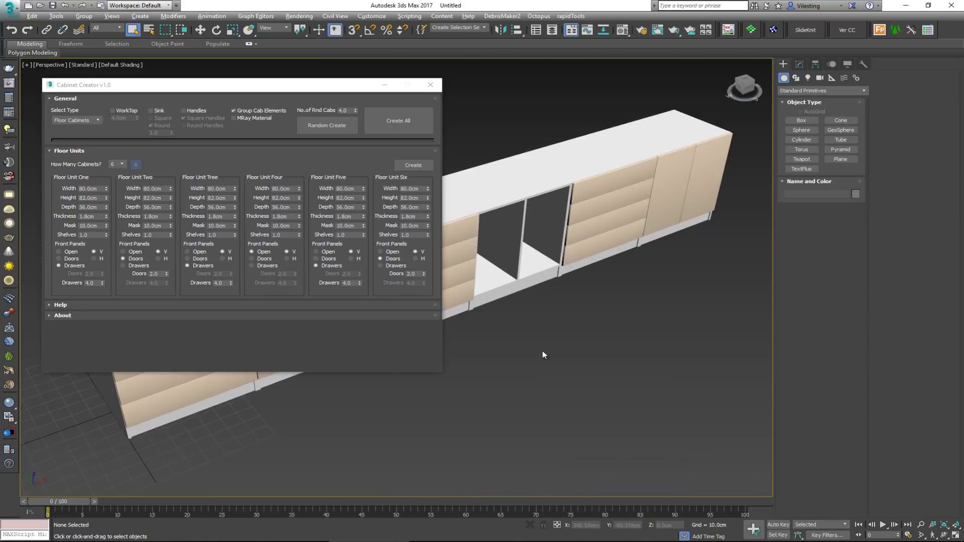
pyautogui.scroll(4, 513, 346)
pyautogui.scroll(-3, 517, 350)
pyautogui.keyDown('alt'); pyautogui.moveTo(534, 334); pyautogui.dragTo(707, 258, button='middle'); pyautogui.keyUp('alt')
# Step: Delete the six-cabinet row and set How Many Cabinets? to 3
pyautogui.moveTo(728, 221); pyautogui.dragTo(249, 480)
pyautogui.press('Delete')
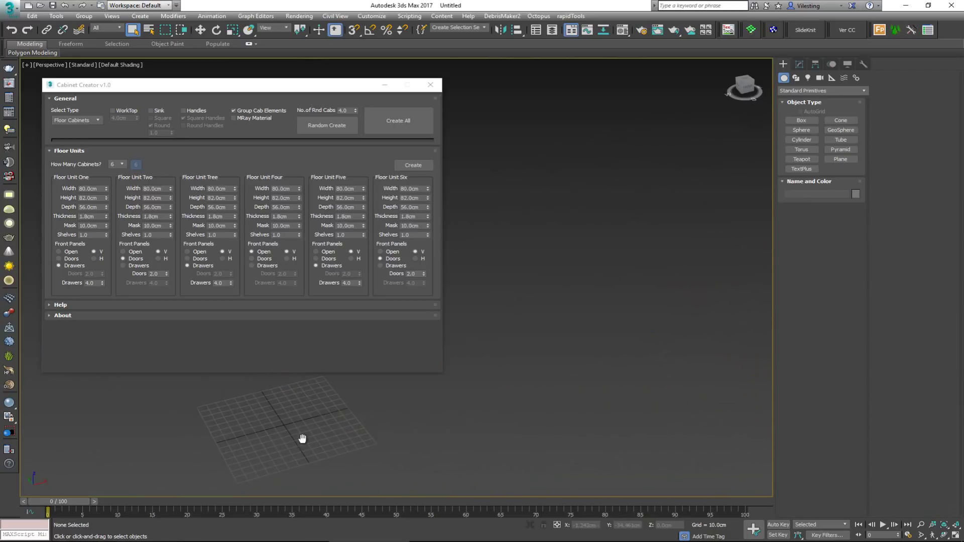
pyautogui.click(117, 165)
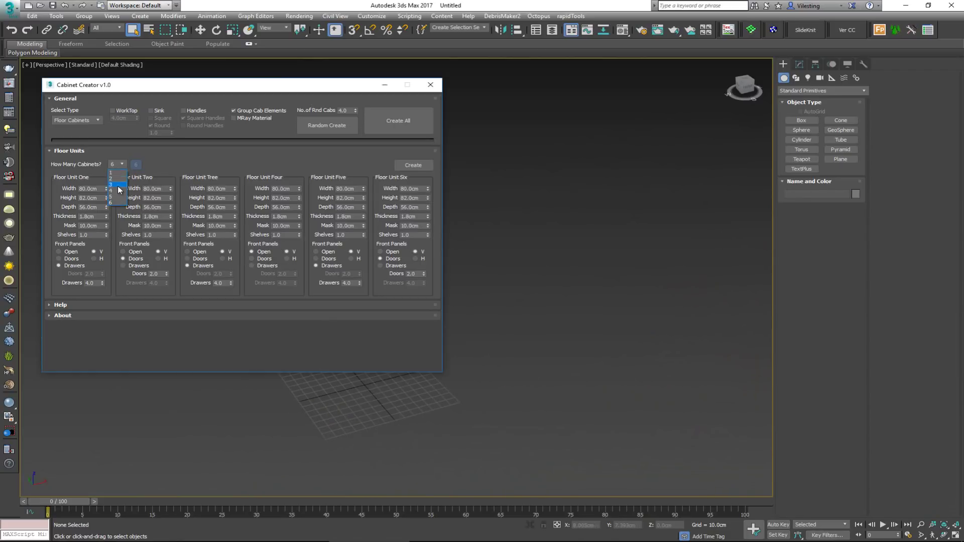
pyautogui.click(117, 185)
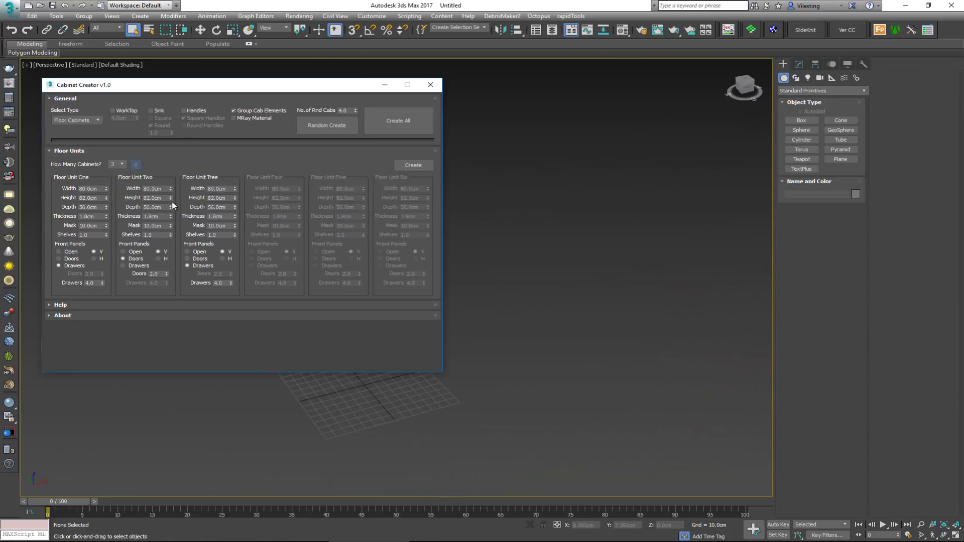
pyautogui.keyDown('alt'); pyautogui.moveTo(521, 306); pyautogui.dragTo(544, 306, button='middle'); pyautogui.keyUp('alt')
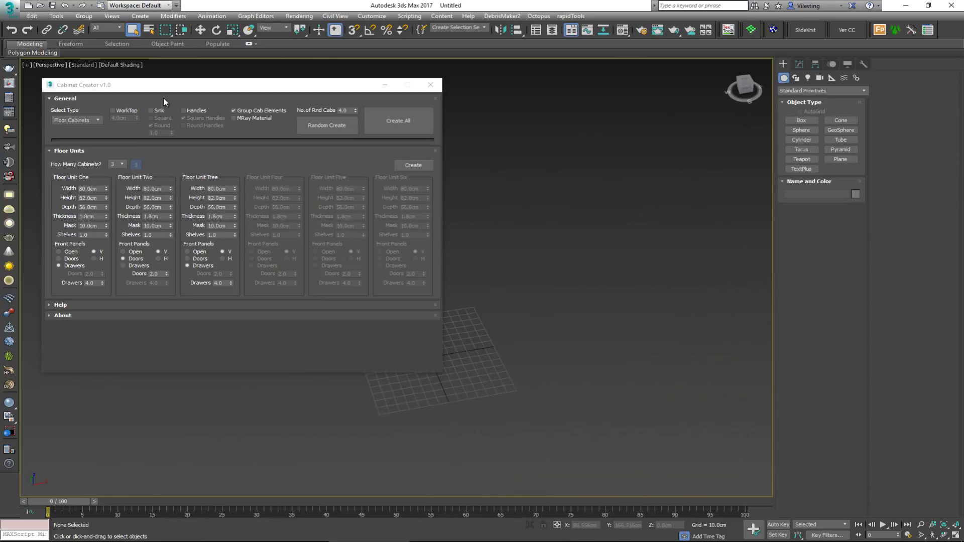
pyautogui.moveTo(164, 85); pyautogui.dragTo(422, 80)
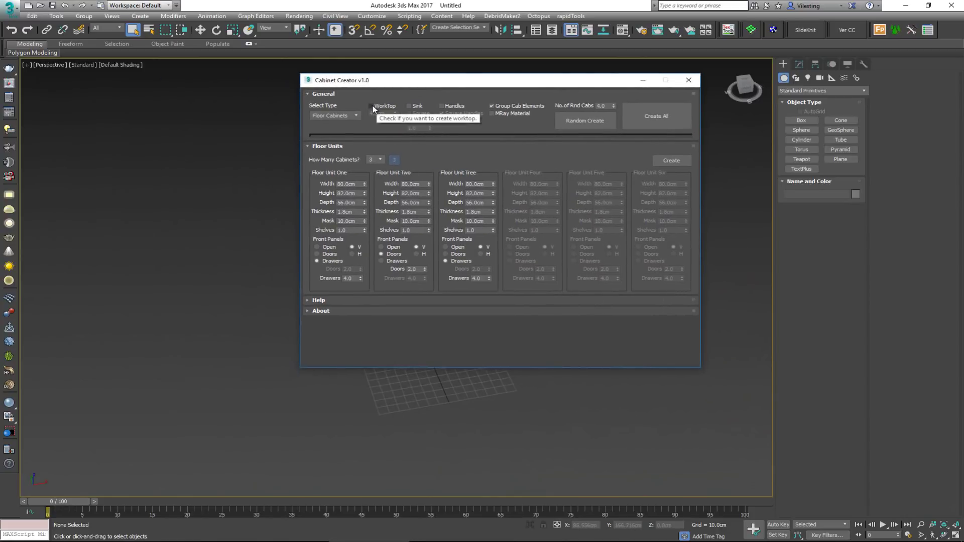
# Step: Enable the 4.0 cm WorkTop, create the three-unit run, then select and delete it
pyautogui.click(372, 108)
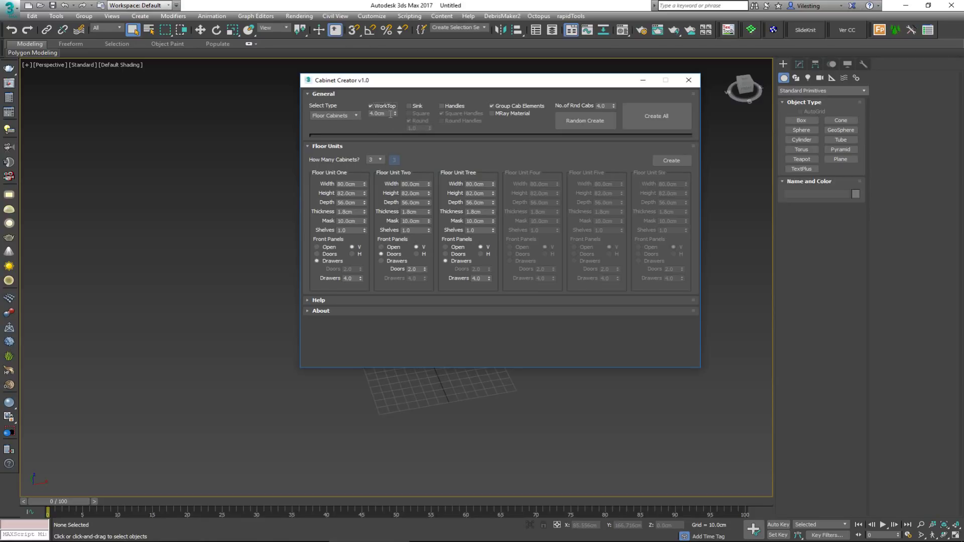
pyautogui.moveTo(413, 80); pyautogui.dragTo(170, 74)
pyautogui.click(435, 160)
pyautogui.keyDown('alt'); pyautogui.moveTo(562, 291); pyautogui.dragTo(491, 308, button='middle'); pyautogui.keyUp('alt')
pyautogui.scroll(3, 503, 283)
pyautogui.scroll(-4, 491, 308)
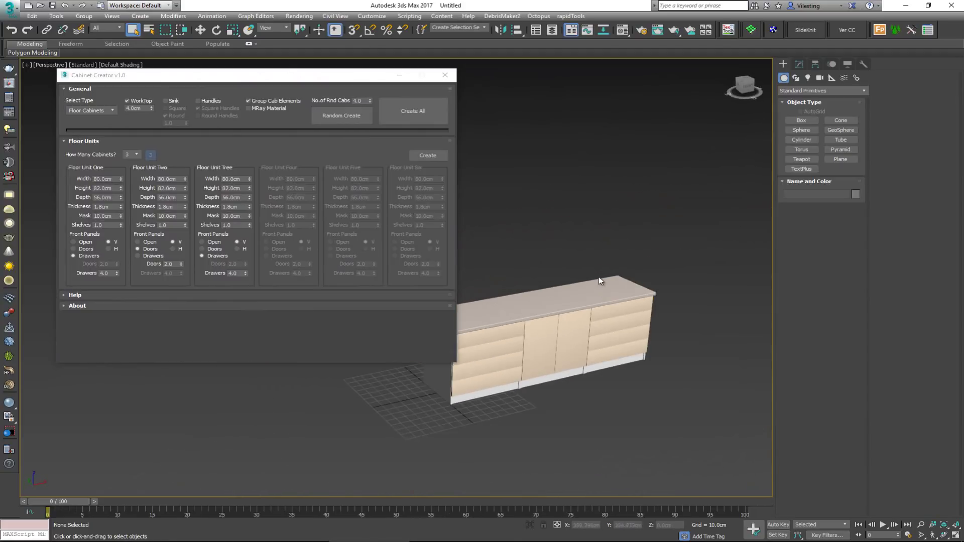
pyautogui.moveTo(510, 404); pyautogui.dragTo(377, 451)
pyautogui.press('Delete')
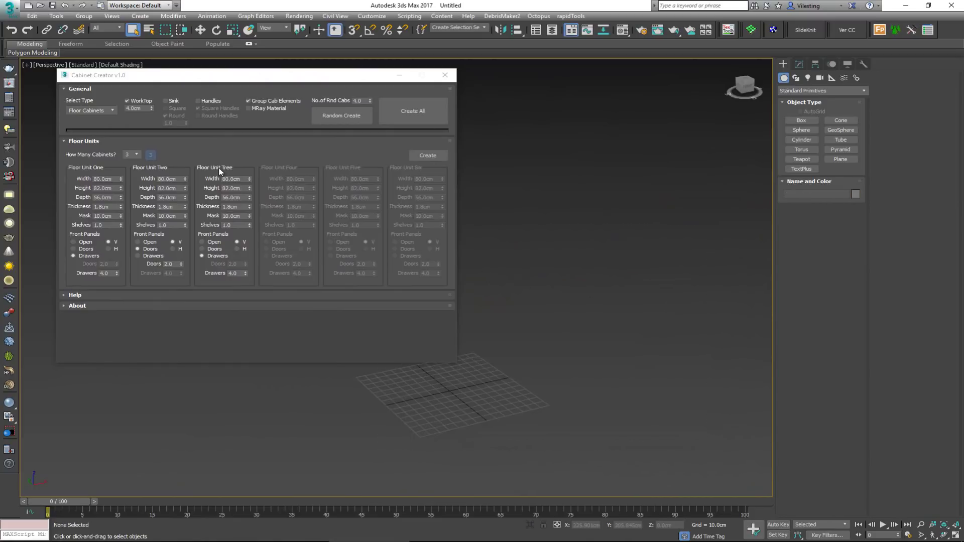
# Step: Enable Sink (Round) and build the three-unit floor cabinet with a sink-topped worktop
pyautogui.click(165, 101)
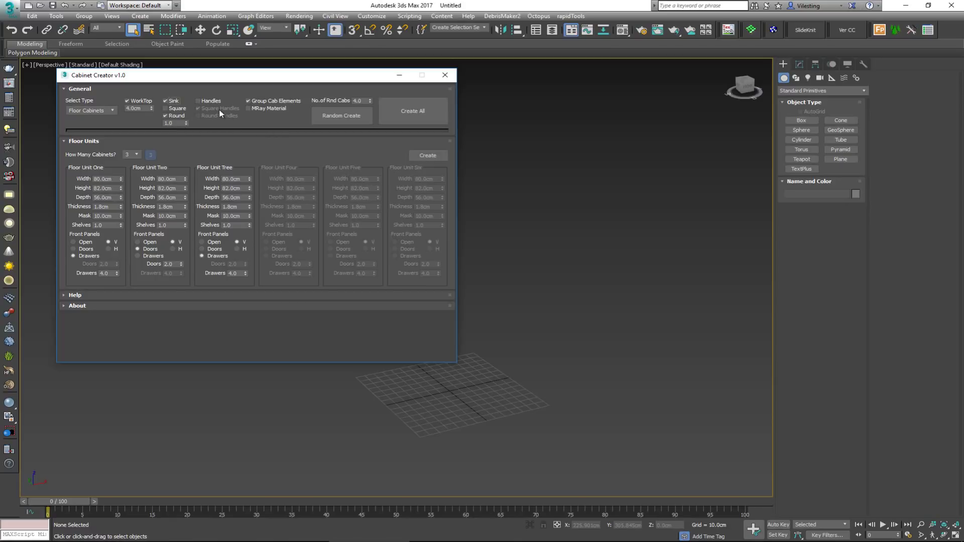
pyautogui.click(433, 159)
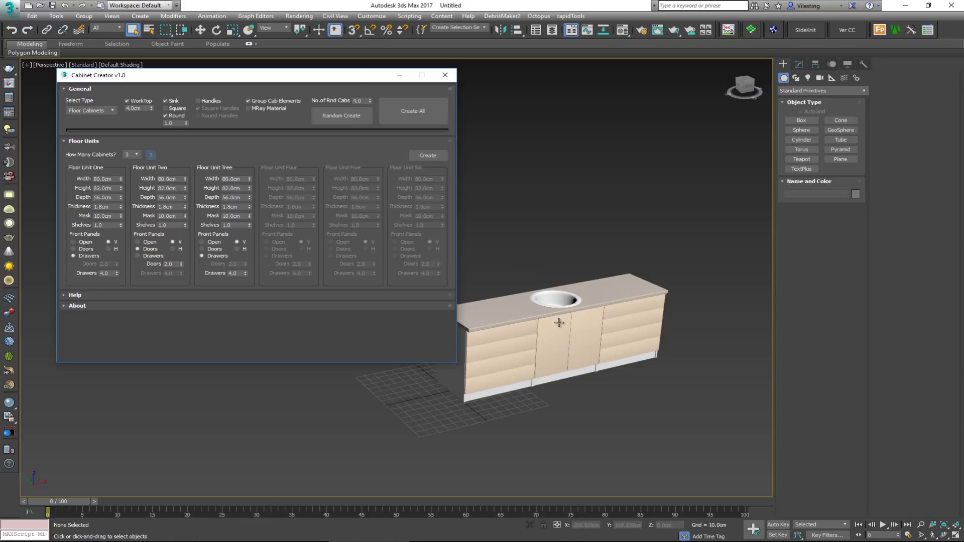
pyautogui.moveTo(558, 319); pyautogui.dragTo(462, 338, button='middle')
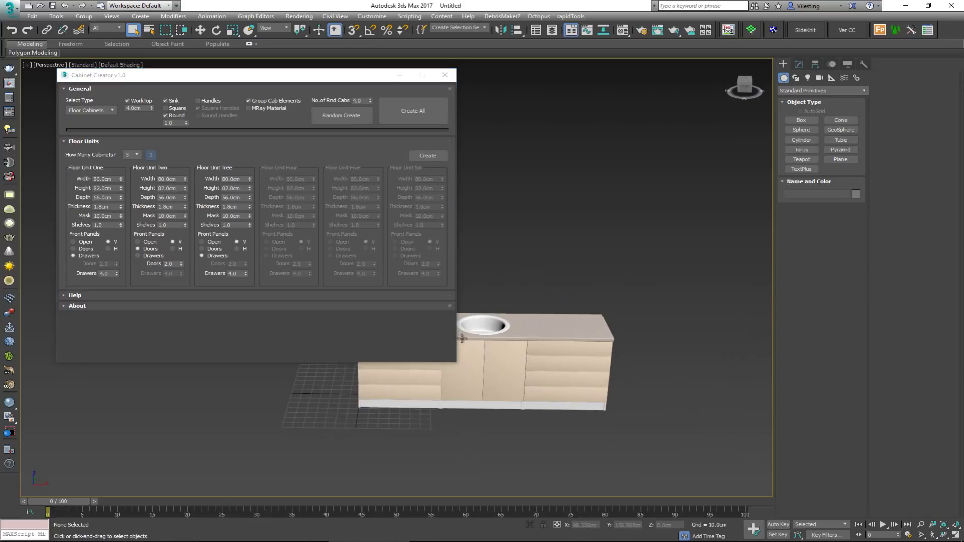
pyautogui.scroll(5, 486, 360)
# Step: Show edged faces on the FloorCabinet002 group and set Floor Unit Two's Front Panels to Open
pyautogui.click(486, 360)
pyautogui.press('F4')
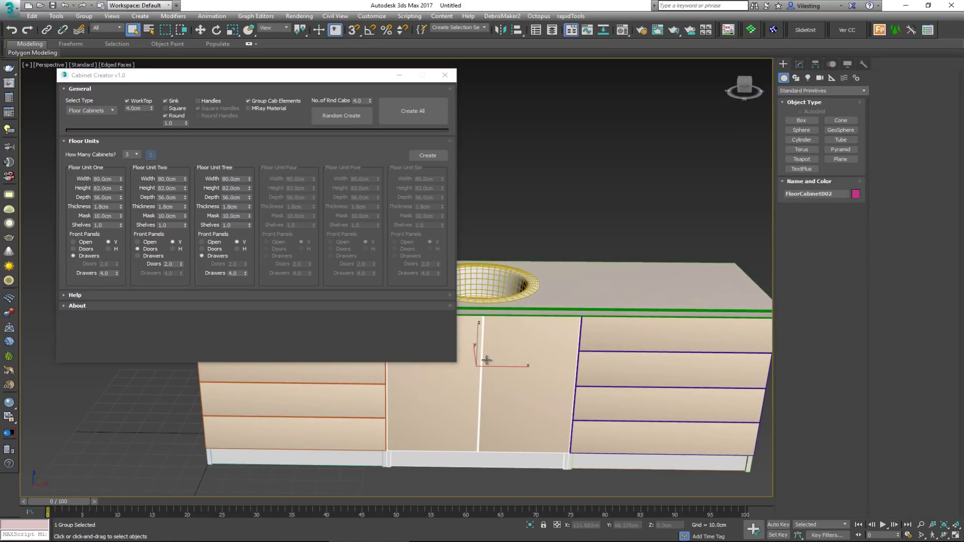
pyautogui.keyDown('alt'); pyautogui.moveTo(486, 360); pyautogui.dragTo(507, 353, button='middle'); pyautogui.keyUp('alt')
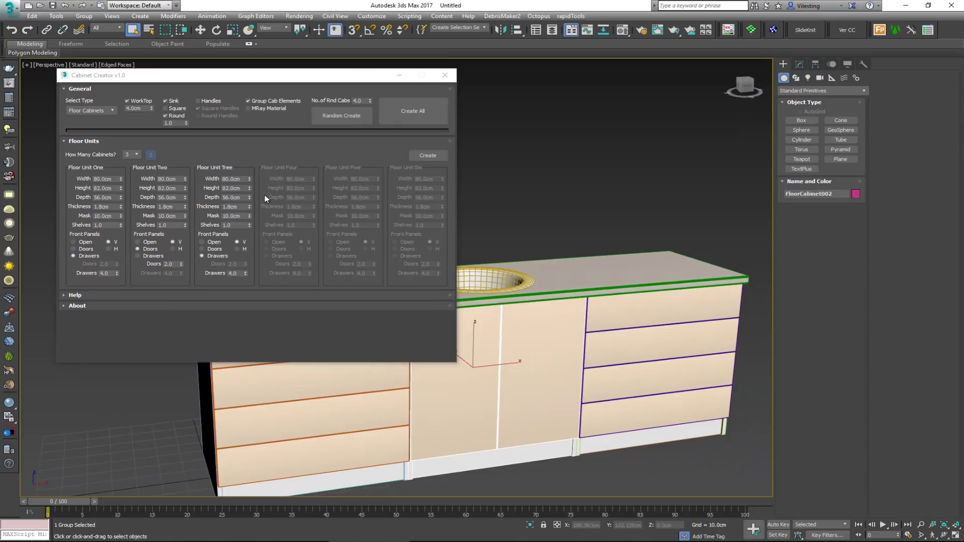
pyautogui.click(150, 243)
pyautogui.scroll(-5, 618, 345)
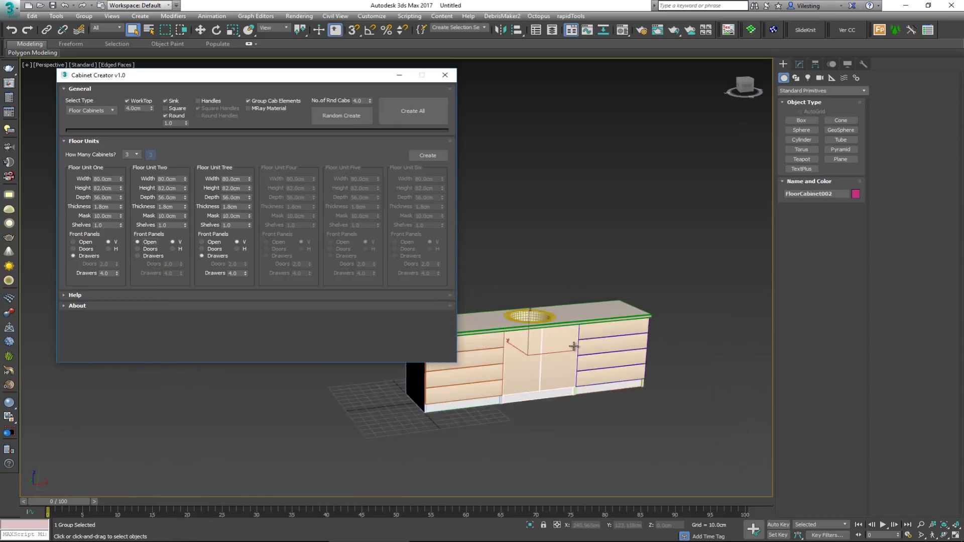
pyautogui.press('Delete')
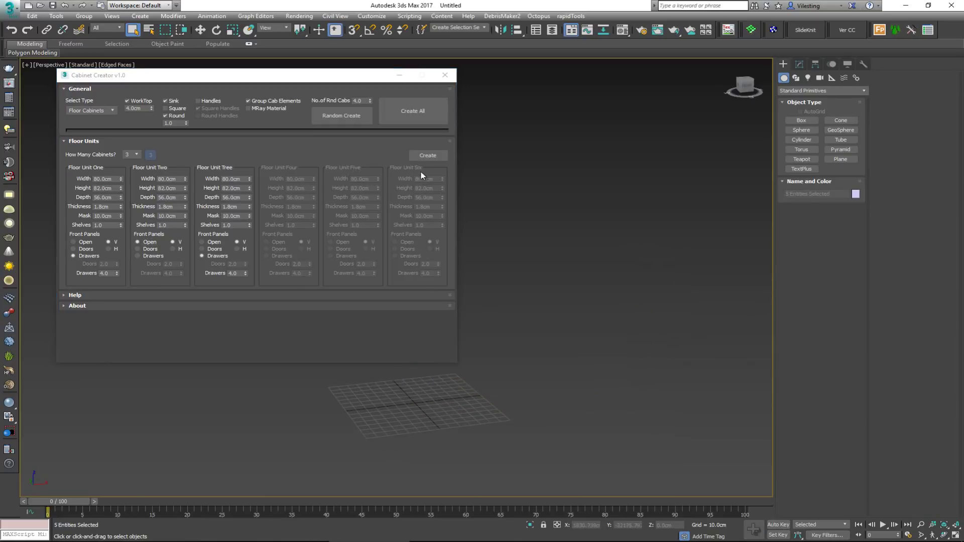
pyautogui.click(427, 157)
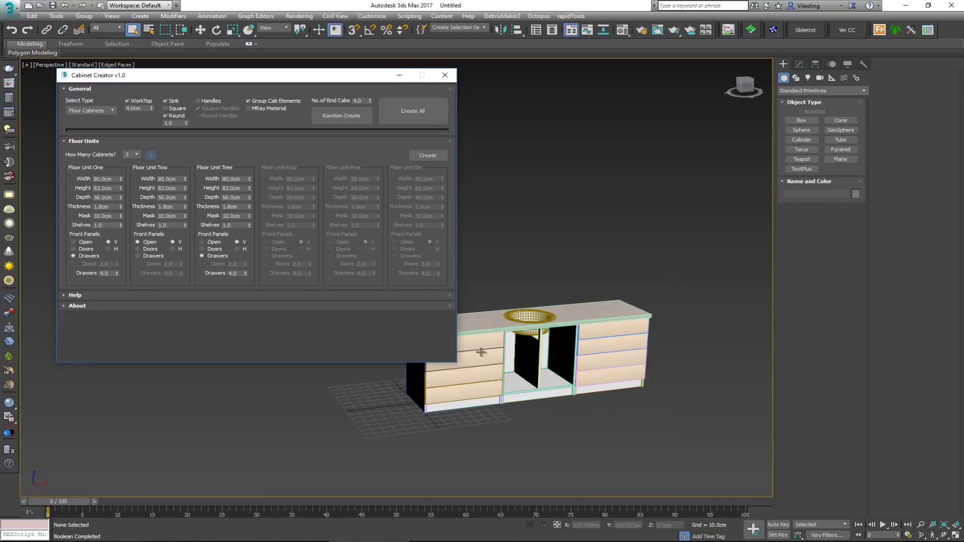
pyautogui.scroll(6, 548, 336)
pyautogui.scroll(6, 548, 335)
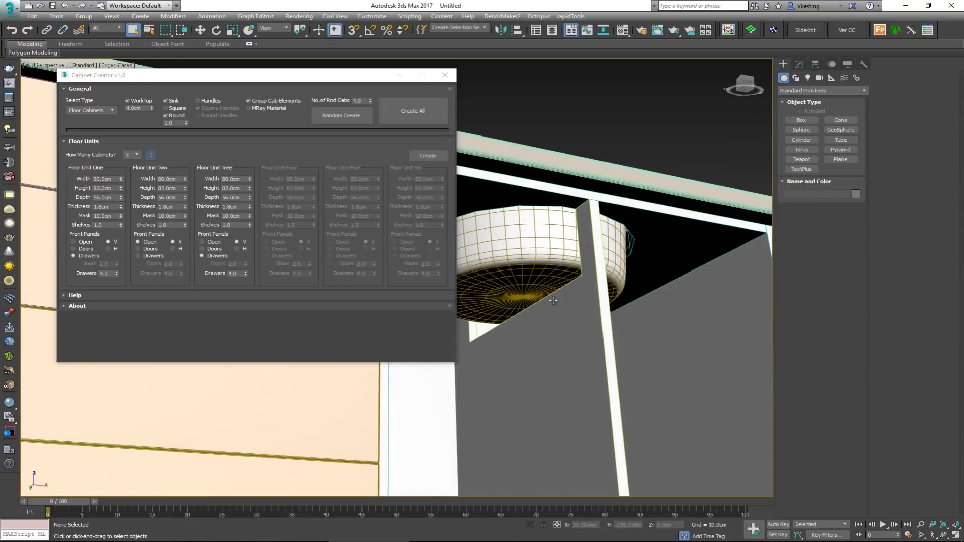
pyautogui.keyDown('alt'); pyautogui.moveTo(528, 316); pyautogui.dragTo(496, 291, button='middle'); pyautogui.keyUp('alt')
pyautogui.moveTo(366, 76); pyautogui.dragTo(243, 164)
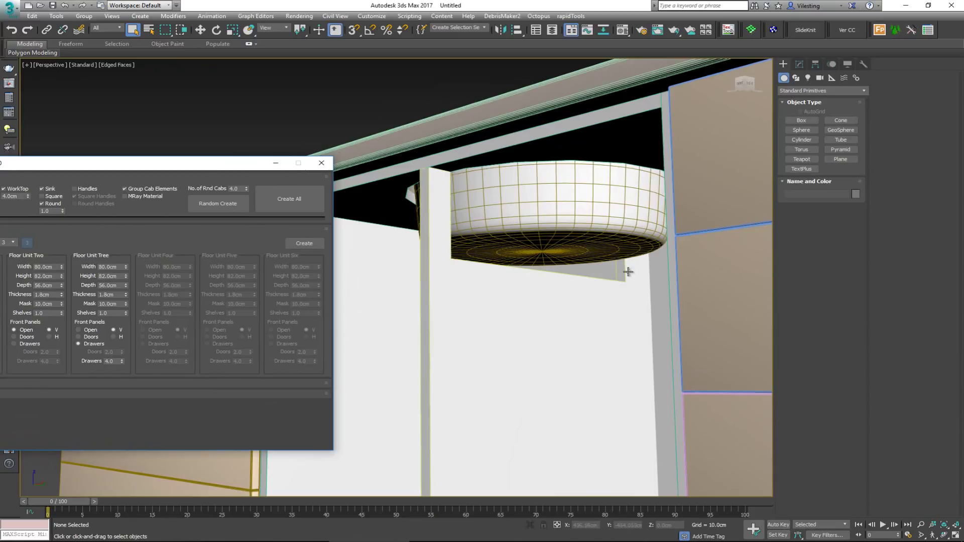
pyautogui.keyDown('alt'); pyautogui.moveTo(487, 237); pyautogui.dragTo(555, 281, button='middle'); pyautogui.keyUp('alt')
pyautogui.moveTo(183, 166); pyautogui.dragTo(292, 71)
pyautogui.scroll(-5, 556, 252)
pyautogui.scroll(2, 538, 251)
pyautogui.click(538, 256)
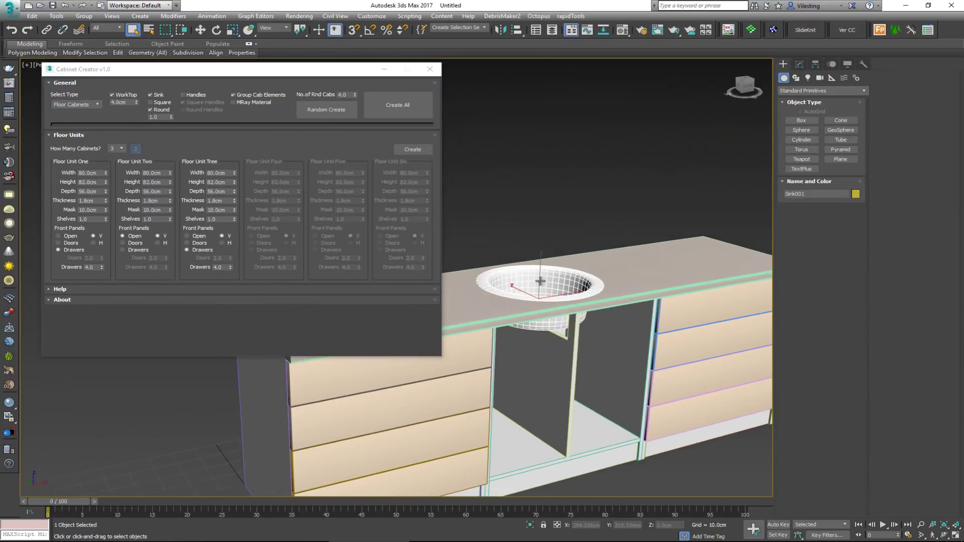
pyautogui.press('w')
pyautogui.moveTo(504, 280); pyautogui.dragTo(441, 242)
pyautogui.keyDown('alt'); pyautogui.moveTo(441, 242); pyautogui.dragTo(527, 357, button='middle'); pyautogui.keyUp('alt')
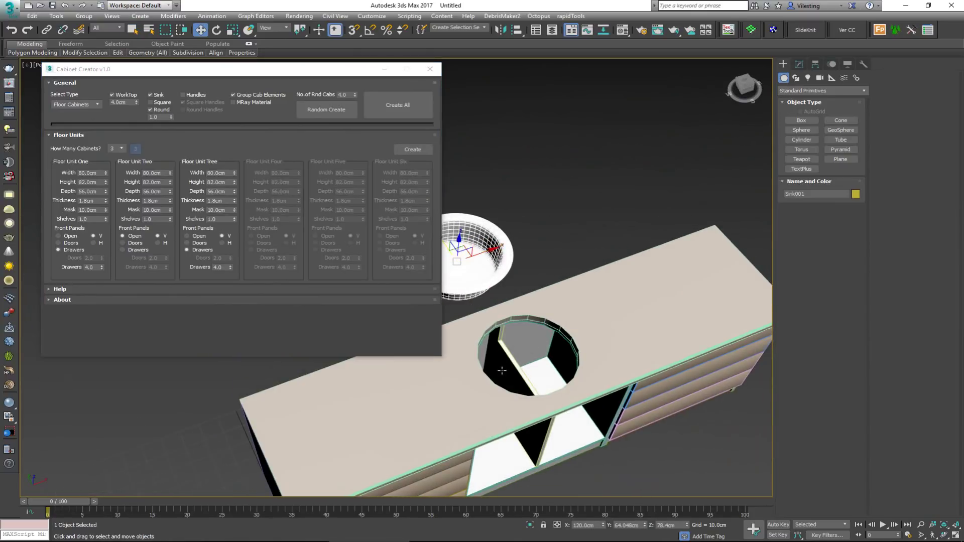
pyautogui.scroll(-3, 513, 367)
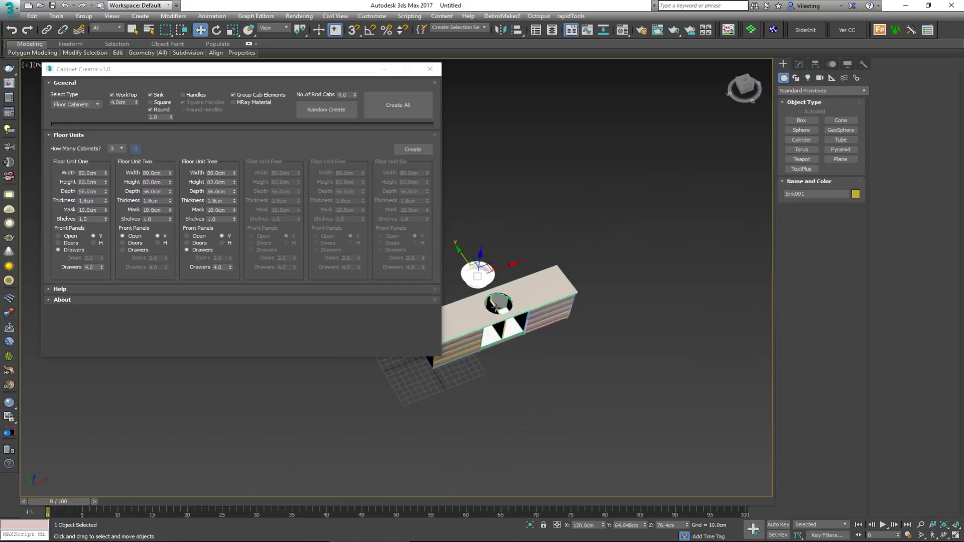
pyautogui.click(554, 306)
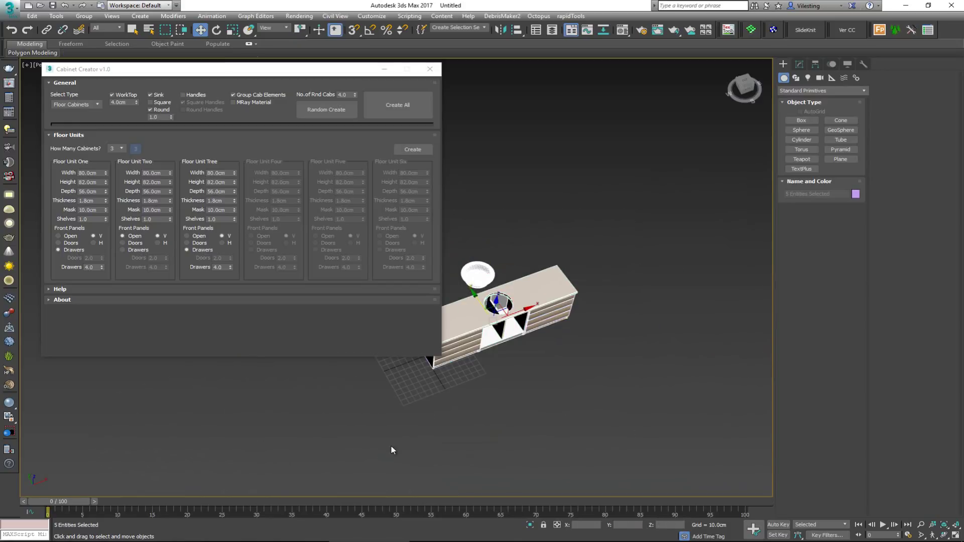
# Step: Turn on Round Handles and create the three-unit floor cabinet run
pyautogui.click(197, 95)
pyautogui.keyDown('alt'); pyautogui.moveTo(503, 330); pyautogui.dragTo(547, 299, button='middle'); pyautogui.keyUp('alt')
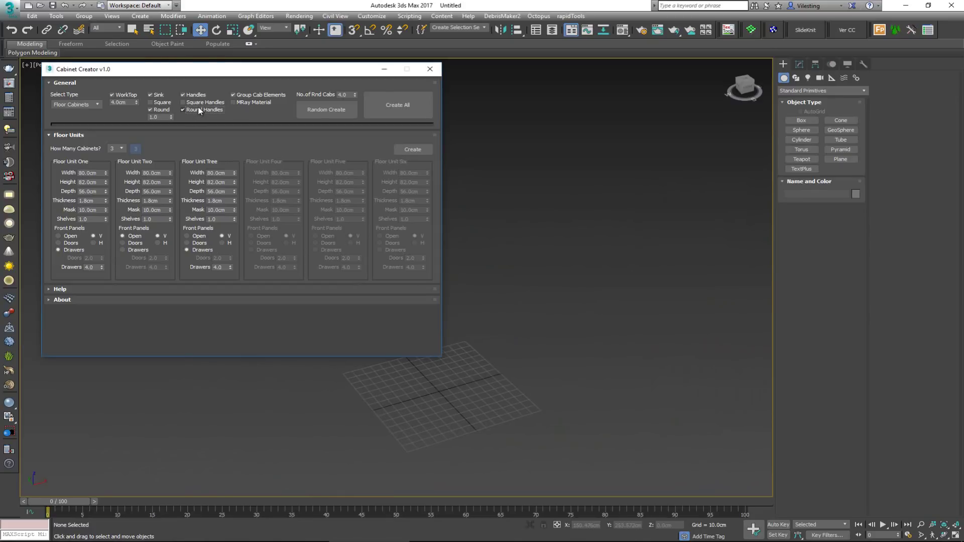
pyautogui.click(413, 149)
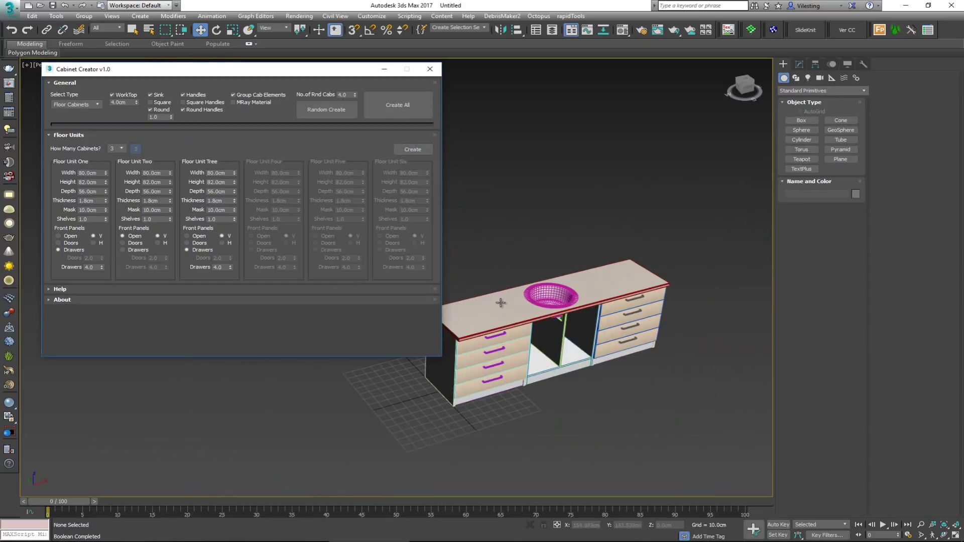
# Step: Orbit and pan around the new cabinet run to inspect its handles and sink
pyautogui.keyDown('alt'); pyautogui.moveTo(503, 307); pyautogui.dragTo(509, 321, button='middle'); pyautogui.keyUp('alt')
pyautogui.scroll(5, 483, 372)
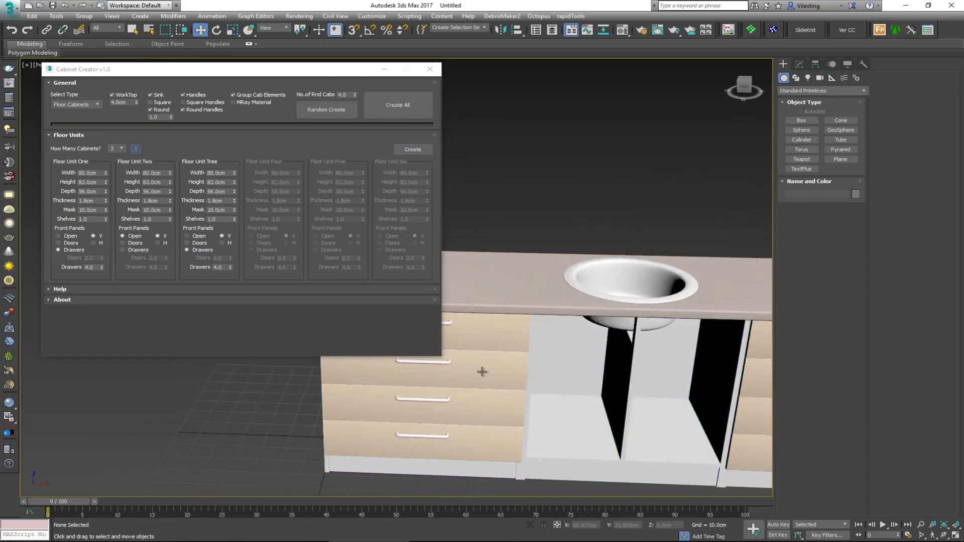
pyautogui.scroll(-5, 482, 372)
pyautogui.keyDown('alt'); pyautogui.moveTo(459, 366); pyautogui.dragTo(559, 351, button='middle'); pyautogui.keyUp('alt')
pyautogui.scroll(3, 478, 384)
pyautogui.moveTo(478, 385); pyautogui.dragTo(476, 387, button='middle')
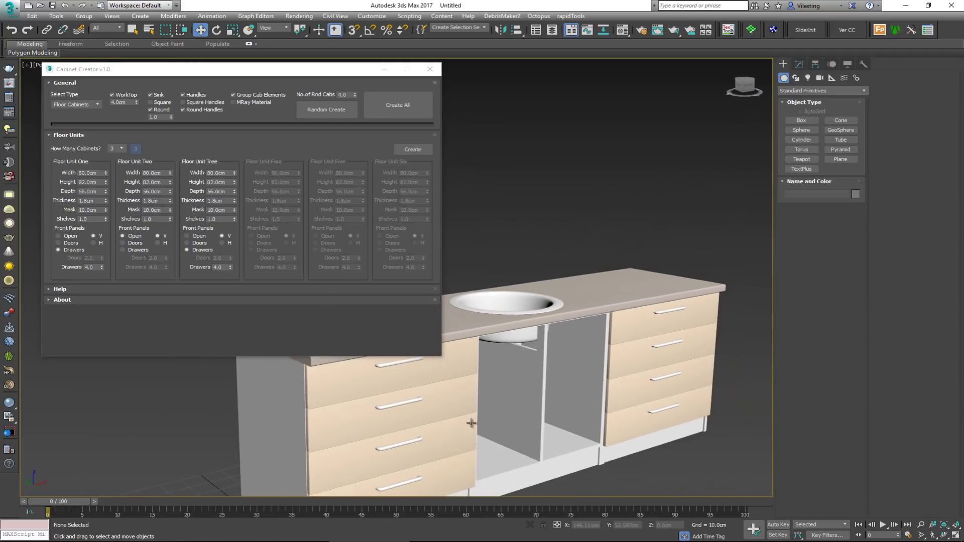
pyautogui.moveTo(472, 424); pyautogui.dragTo(425, 417, button='middle')
pyautogui.moveTo(470, 368)
pyautogui.keyDown('alt'); pyautogui.mouseDown(button='middle')
pyautogui.moveTo(471, 352)
pyautogui.moveTo(477, 365)
pyautogui.mouseUp(button='middle'); pyautogui.keyUp('alt')
pyautogui.moveTo(604, 358); pyautogui.dragTo(599, 340, button='middle')
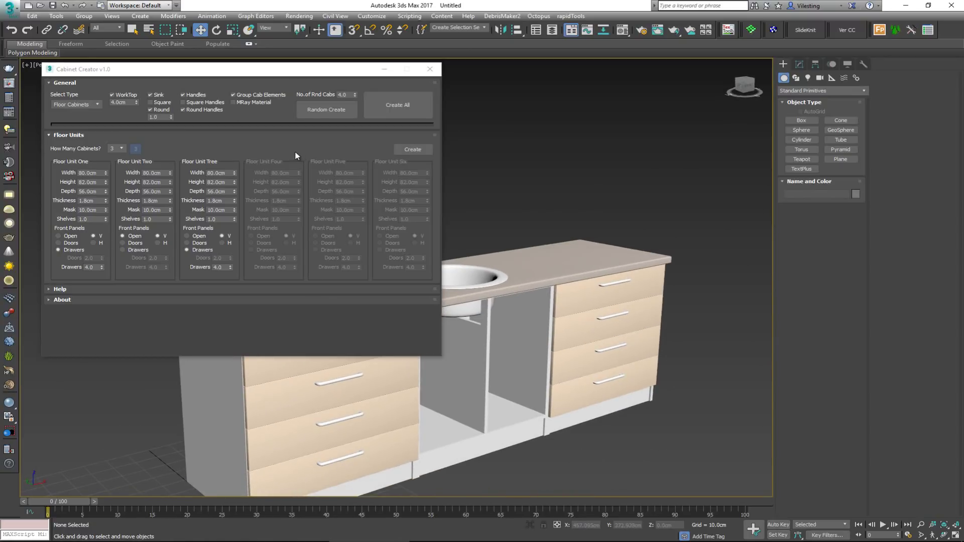
# Step: Switch Cabinet Creator's Select Type to Wall Cabinets
pyautogui.click(79, 103)
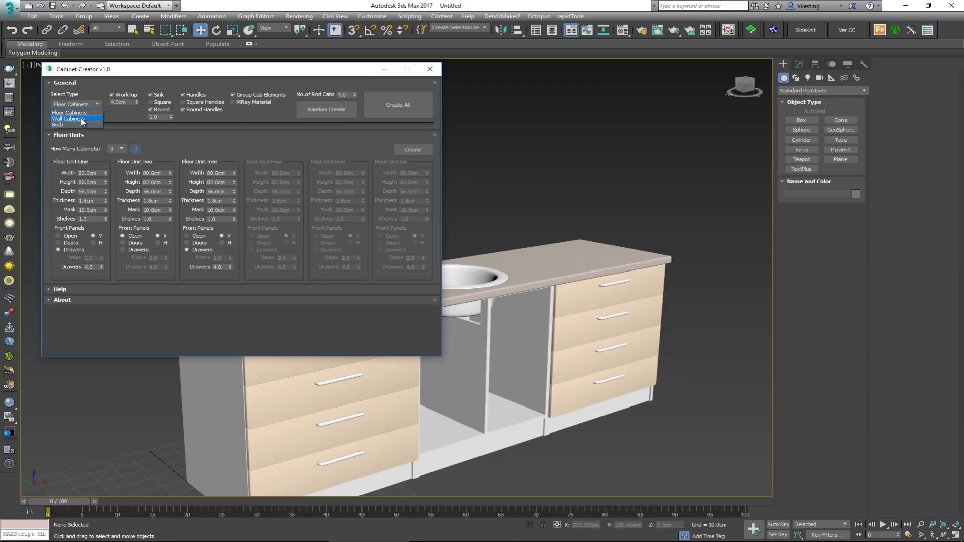
pyautogui.click(83, 121)
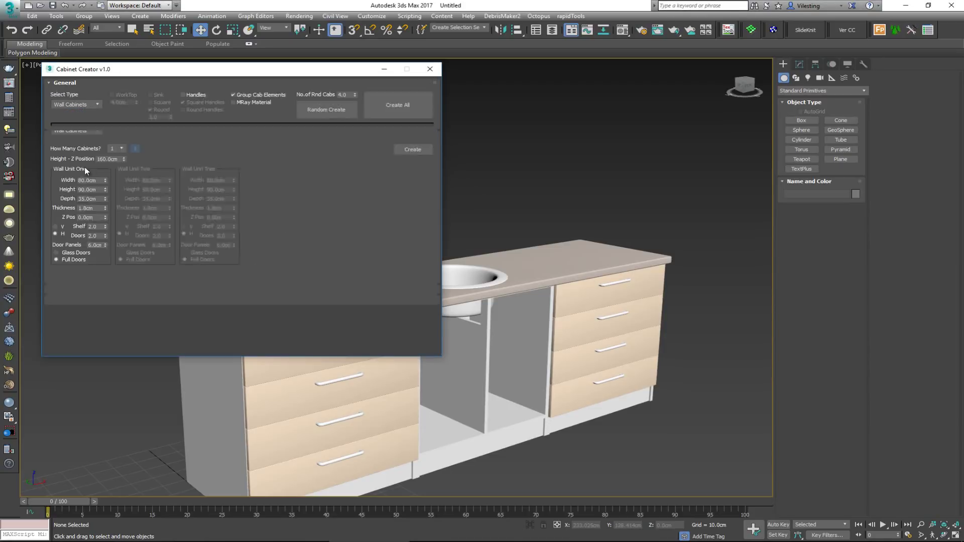
pyautogui.keyDown('alt'); pyautogui.moveTo(507, 208); pyautogui.dragTo(506, 221, button='middle'); pyautogui.keyUp('alt')
pyautogui.scroll(-5, 521, 305)
# Step: Box-select and delete the existing floor cabinet run
pyautogui.moveTo(636, 241); pyautogui.dragTo(315, 444)
pyautogui.moveTo(646, 245); pyautogui.dragTo(304, 482)
pyautogui.press('Delete')
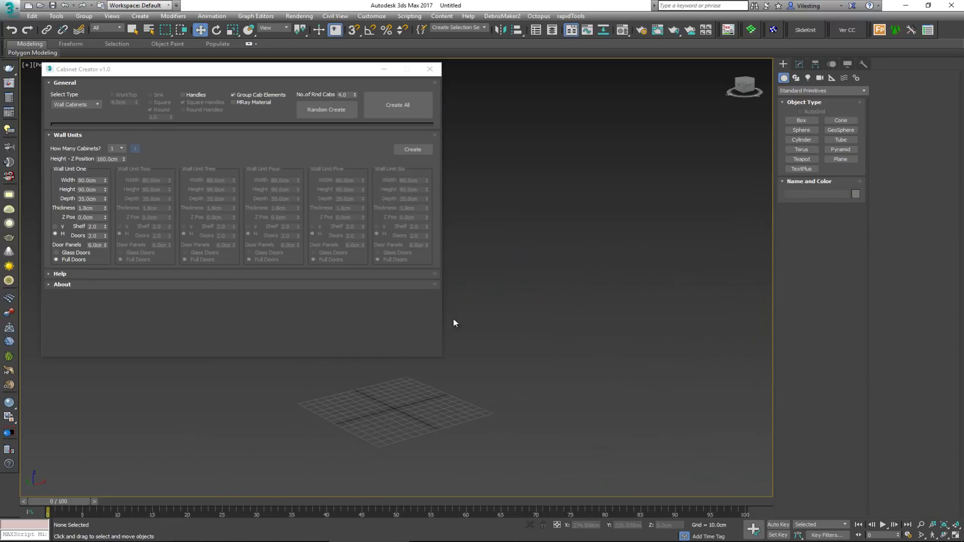
# Step: Keep How Many Cabinets at 1 for the wall unit
pyautogui.click(160, 156)
pyautogui.click(122, 149)
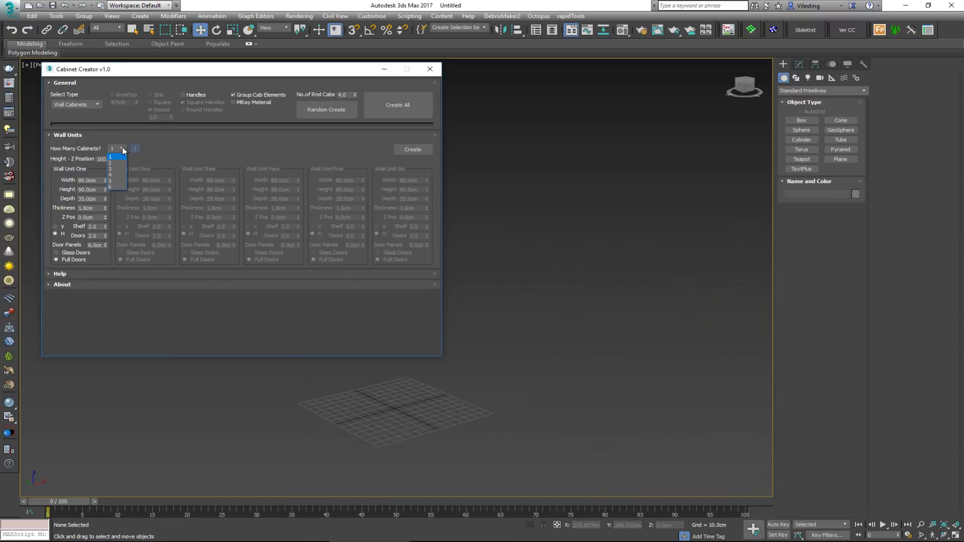
pyautogui.click(114, 156)
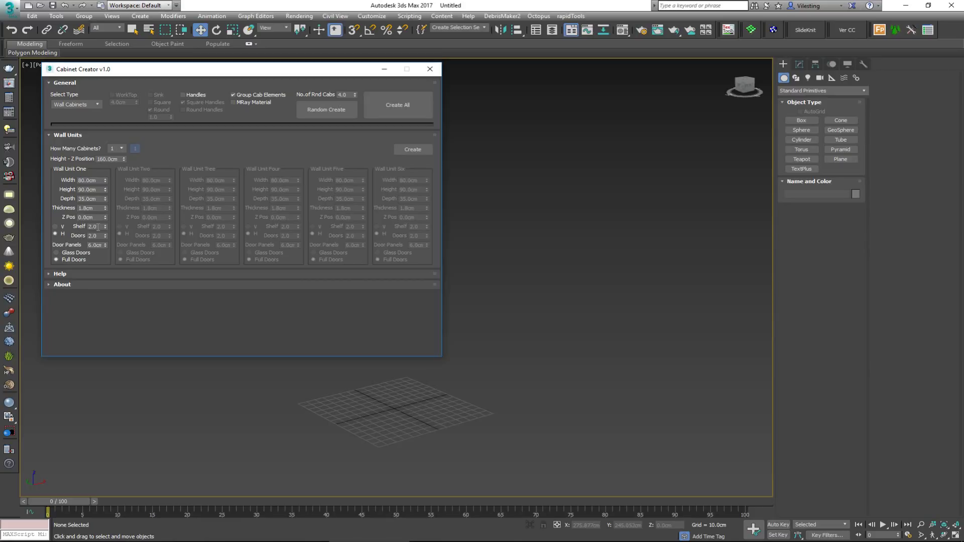
# Step: Build the two-door 80 cm wall cabinet and orbit around it
pyautogui.click(413, 150)
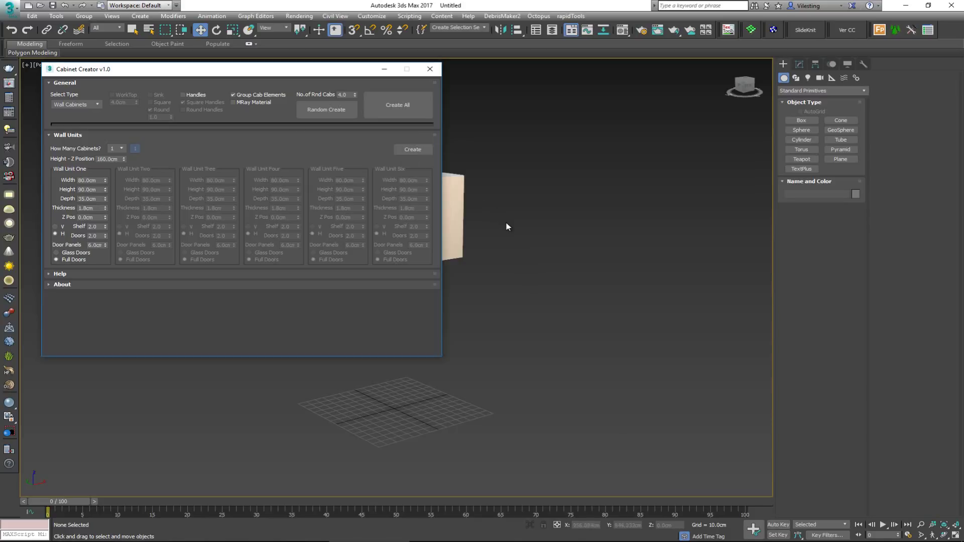
pyautogui.moveTo(505, 221); pyautogui.dragTo(586, 303, button='middle')
pyautogui.moveTo(508, 293)
pyautogui.keyDown('alt'); pyautogui.mouseDown(button='middle')
pyautogui.moveTo(504, 303)
pyautogui.moveTo(540, 327)
pyautogui.moveTo(533, 314)
pyautogui.moveTo(544, 265)
pyautogui.mouseUp(button='middle'); pyautogui.keyUp('alt')
# Step: Check the cabinet in wireframe, return to shaded, then select and delete it
pyautogui.press('F3')
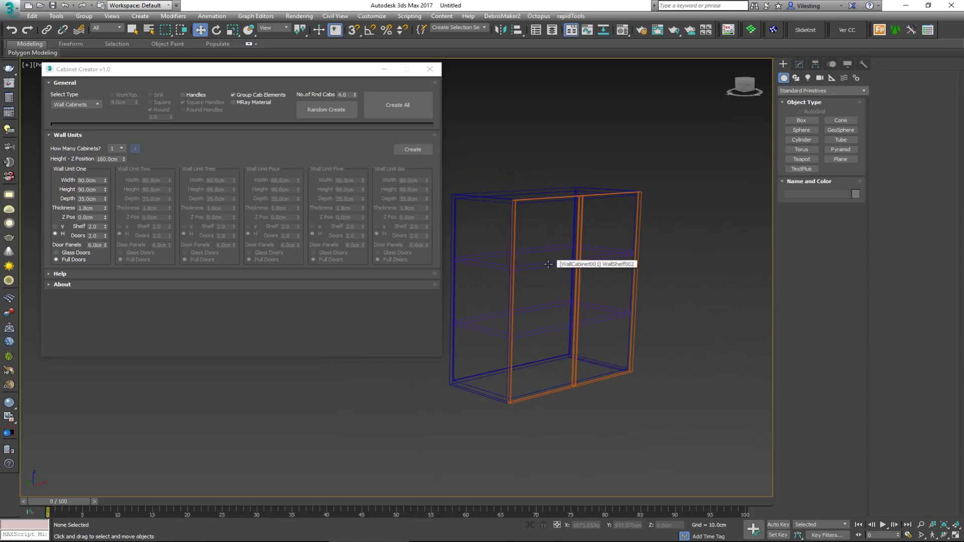
pyautogui.press('F3')
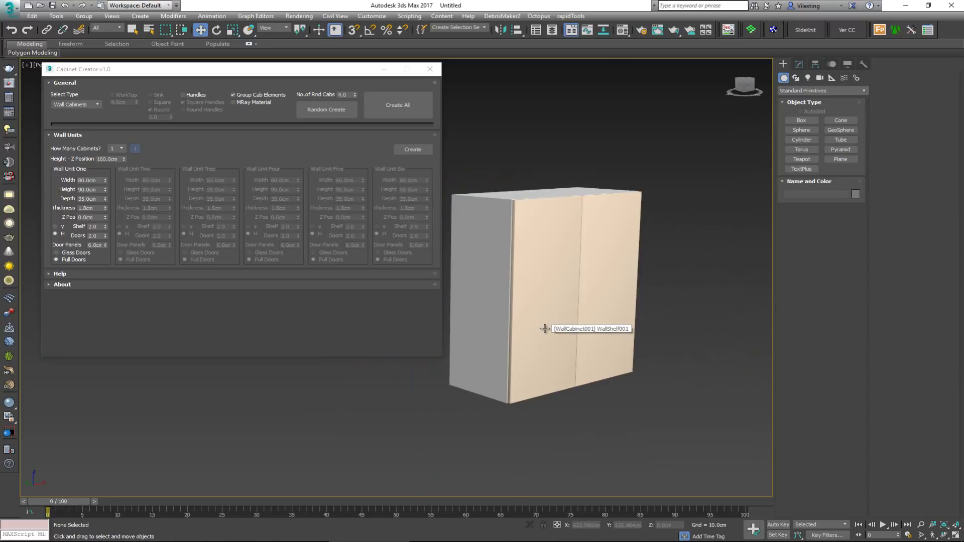
pyautogui.moveTo(456, 456); pyautogui.dragTo(452, 460)
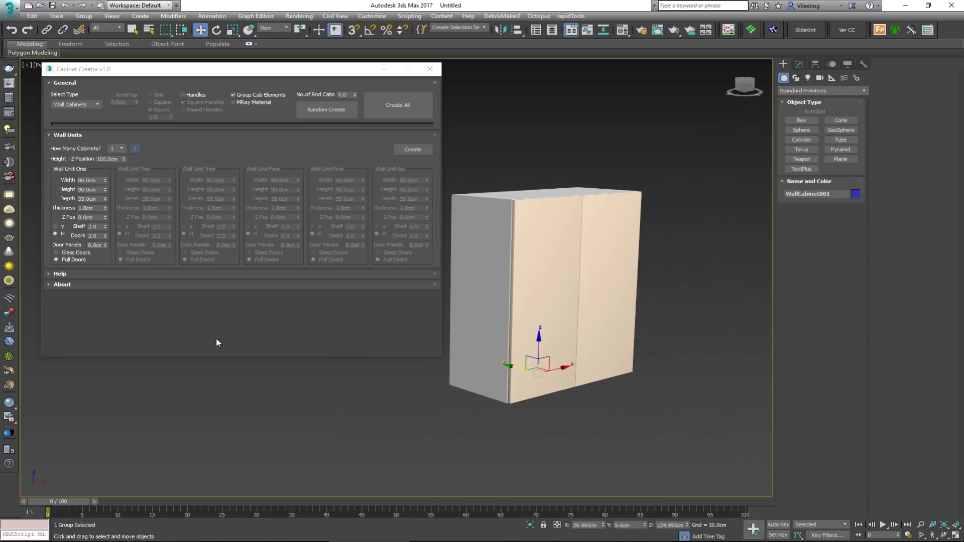
pyautogui.press('Delete')
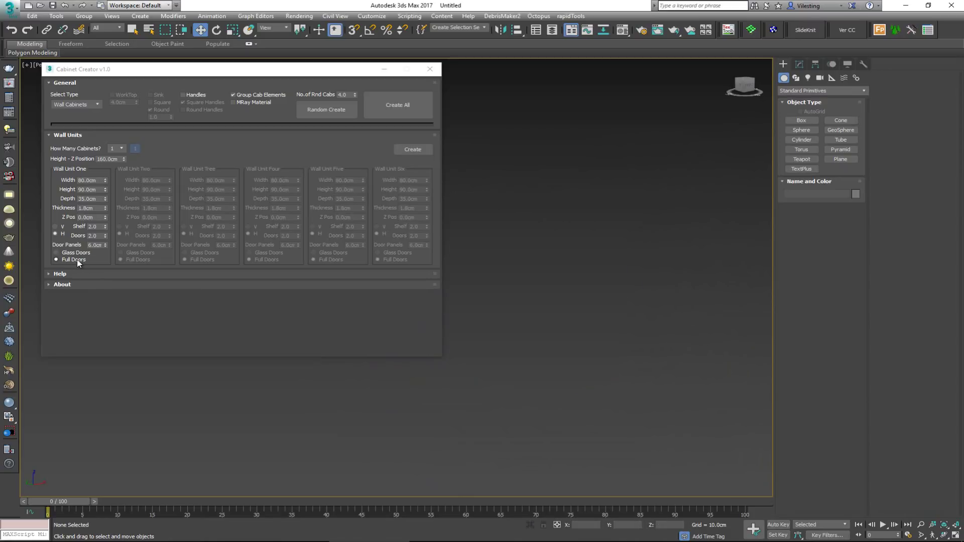
# Step: Set Wall Unit One's Door Panels to Glass Doors and create the cabinet
pyautogui.click(78, 257)
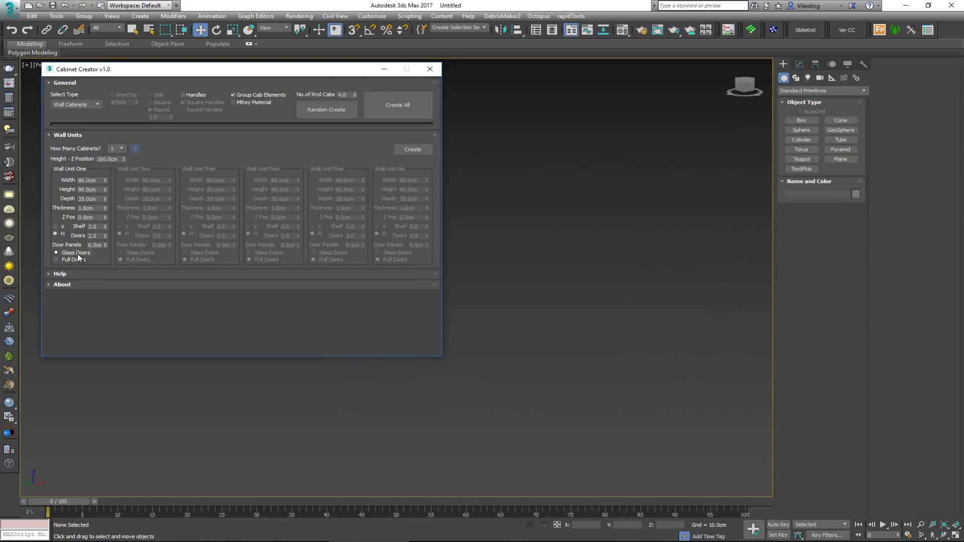
pyautogui.click(417, 149)
pyautogui.scroll(5, 534, 299)
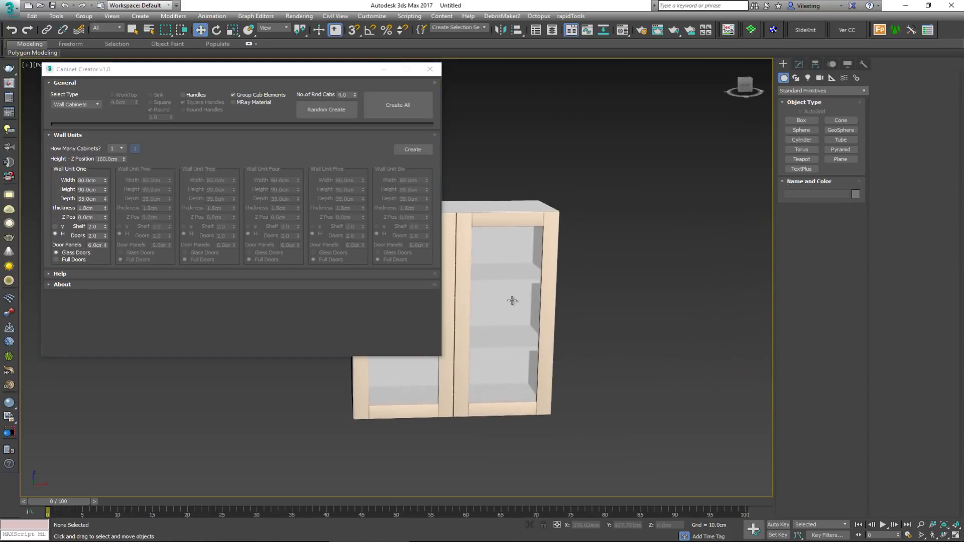
pyautogui.keyDown('alt'); pyautogui.moveTo(513, 302); pyautogui.dragTo(549, 319, button='middle'); pyautogui.keyUp('alt')
pyautogui.scroll(-3, 500, 276)
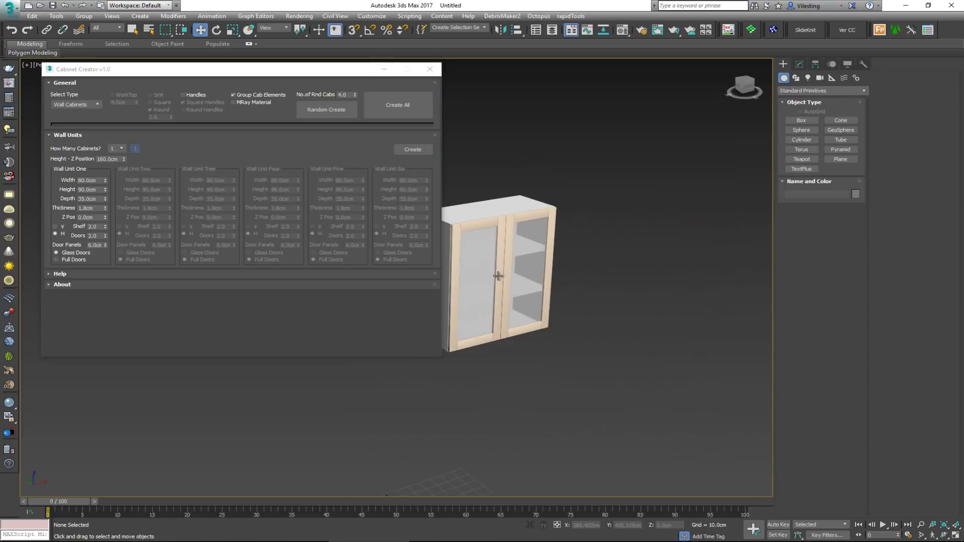
# Step: Set Select Type to Both and delete the glass-door wall cabinet
pyautogui.click(80, 106)
pyautogui.click(73, 125)
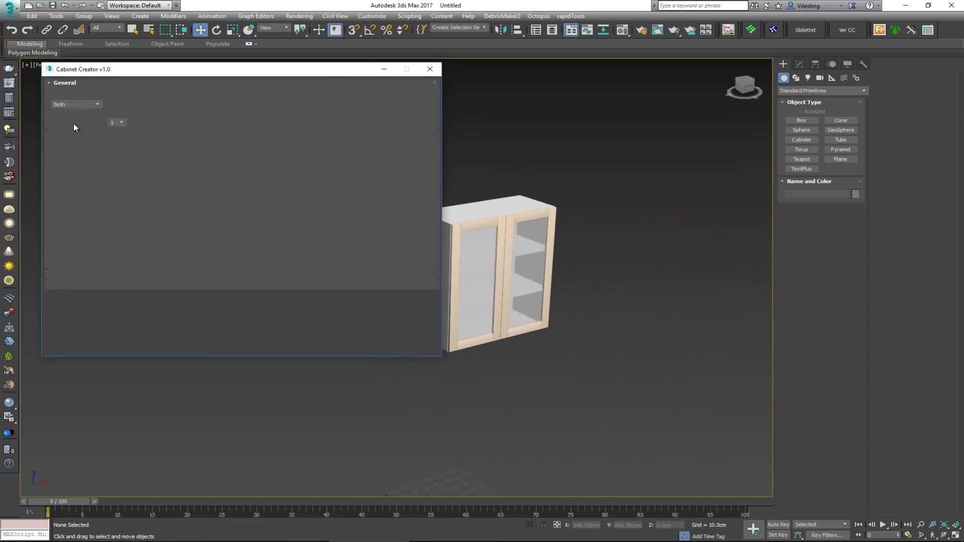
pyautogui.moveTo(698, 162); pyautogui.dragTo(378, 409)
pyautogui.press('Delete')
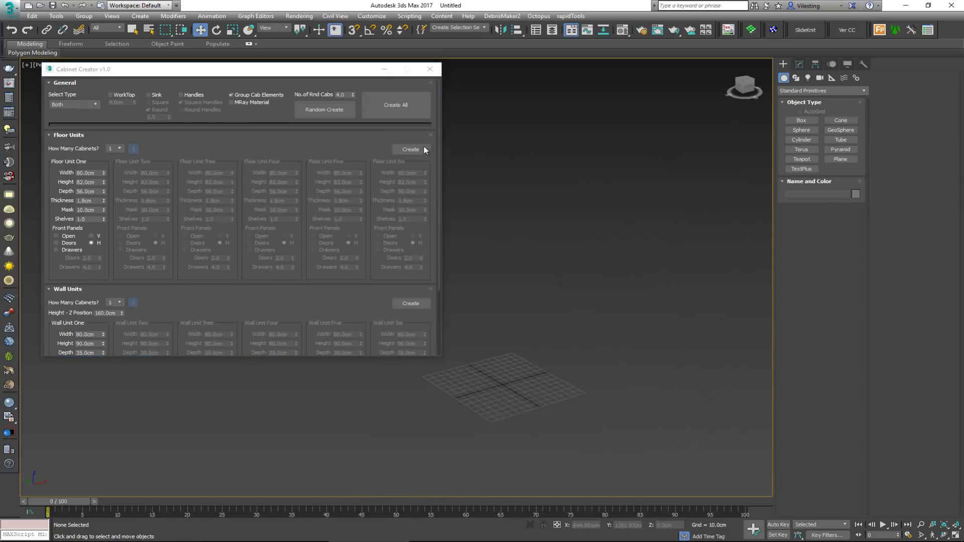
# Step: Build a test floor cabinet with Floor Units Create, then delete it
pyautogui.click(424, 148)
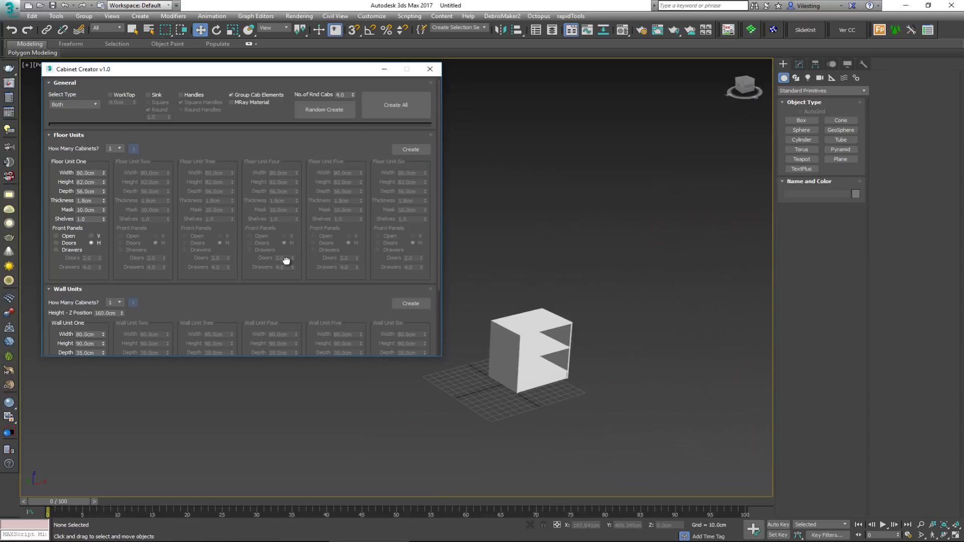
pyautogui.click(414, 151)
pyautogui.moveTo(608, 288); pyautogui.dragTo(446, 370)
pyautogui.press('Delete')
# Step: Create All to build the floor and wall cabinets and look over both groups
pyautogui.click(408, 113)
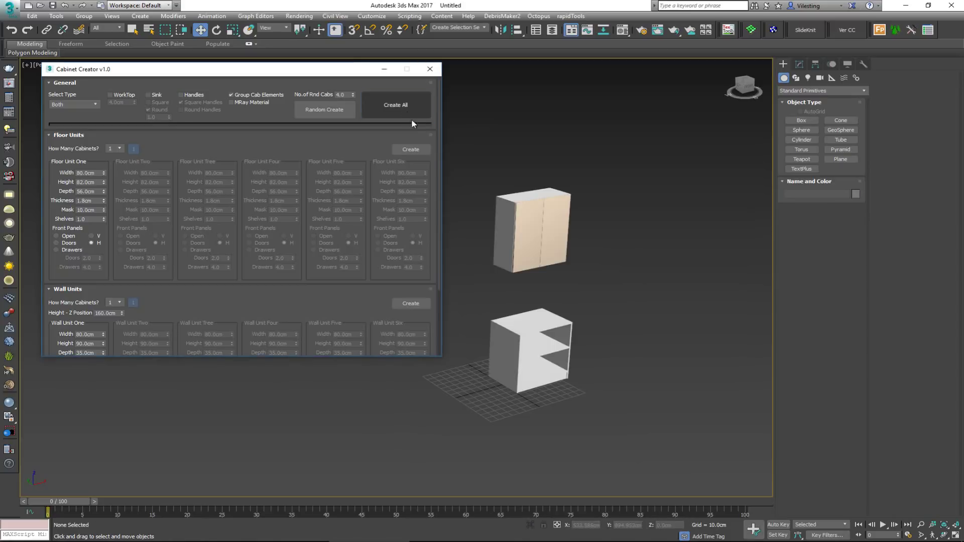
pyautogui.keyDown('alt'); pyautogui.moveTo(533, 288); pyautogui.dragTo(555, 284, button='middle'); pyautogui.keyUp('alt')
pyautogui.moveTo(623, 127); pyautogui.dragTo(418, 475)
pyautogui.scroll(3, 478, 408)
pyautogui.moveTo(477, 408); pyautogui.dragTo(516, 304, button='middle')
pyautogui.scroll(-2, 517, 304)
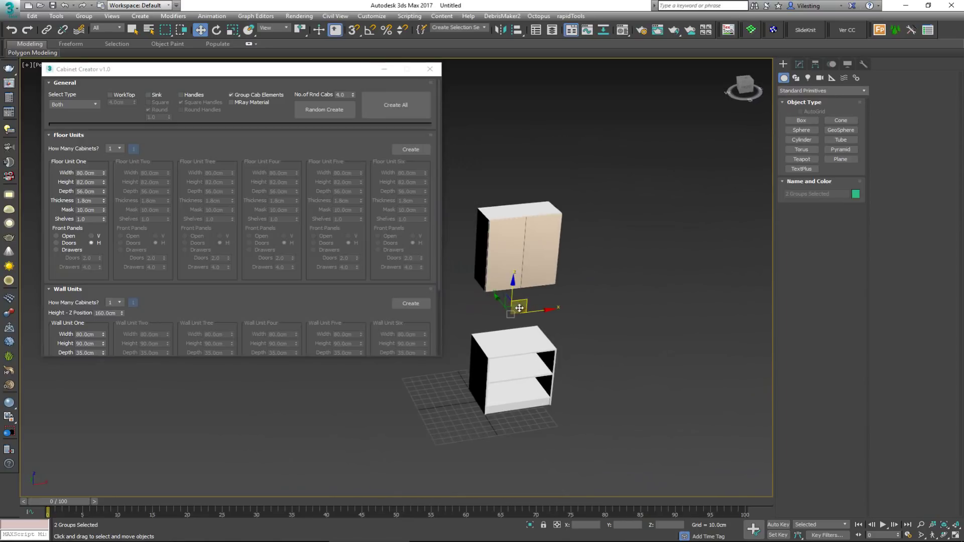
# Step: Enable WorkTop and Sink, then rebuild both cabinets with Create All
pyautogui.moveTo(611, 198); pyautogui.dragTo(610, 198)
pyautogui.click(184, 99)
pyautogui.click(155, 94)
pyautogui.click(111, 95)
pyautogui.moveTo(656, 124); pyautogui.dragTo(449, 471)
pyautogui.click(411, 111)
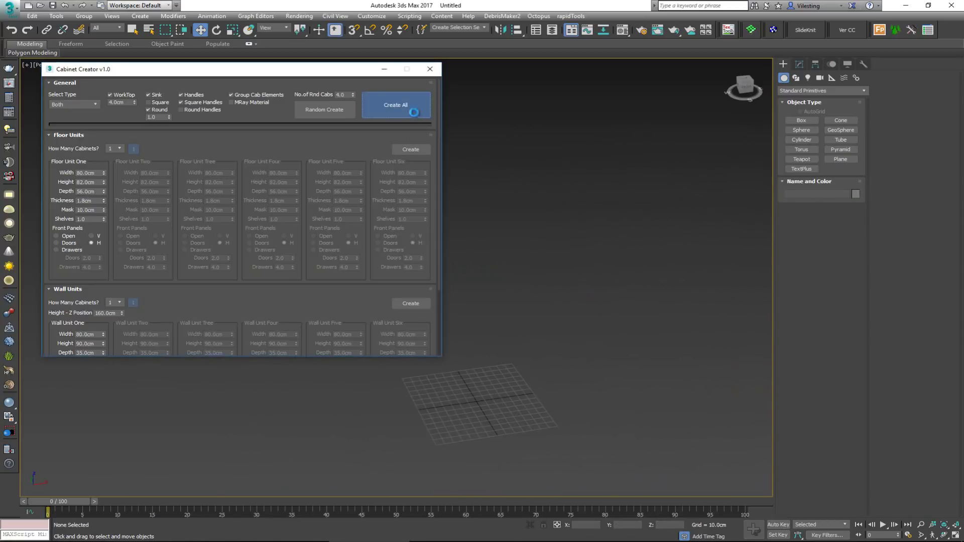
# Step: Inspect the rebuilt cabinets, then marquee-select and delete both, leaving an empty grid
pyautogui.keyDown('alt'); pyautogui.moveTo(515, 354); pyautogui.dragTo(470, 357, button='middle'); pyautogui.keyUp('alt')
pyautogui.moveTo(589, 173); pyautogui.dragTo(405, 479)
pyautogui.press('Delete')
pyautogui.moveTo(468, 377)
pyautogui.keyDown('alt'); pyautogui.mouseDown(button='middle')
pyautogui.moveTo(456, 371)
pyautogui.moveTo(469, 386)
pyautogui.mouseUp(button='middle'); pyautogui.keyUp('alt')
pyautogui.scroll(10, 471, 394)
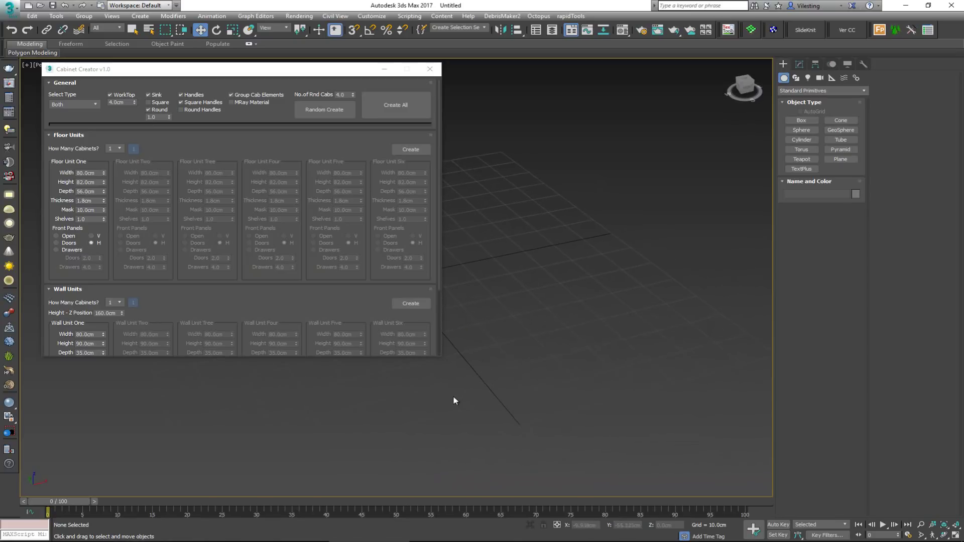
pyautogui.scroll(-8, 485, 384)
pyautogui.keyDown('alt'); pyautogui.moveTo(494, 382); pyautogui.dragTo(484, 370, button='middle'); pyautogui.keyUp('alt')
# Step: Random-create a double-sink kitchen, then move and enlarge the Cabinet Creator window
pyautogui.click(324, 110)
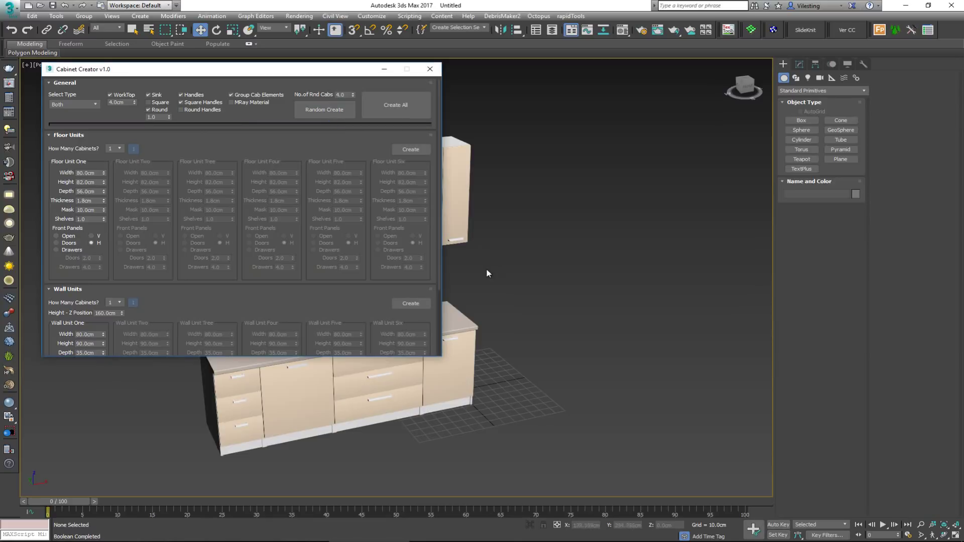
pyautogui.keyDown('alt'); pyautogui.moveTo(485, 275); pyautogui.dragTo(581, 270, button='middle'); pyautogui.keyUp('alt')
pyautogui.moveTo(272, 74)
pyautogui.mouseDown()
pyautogui.moveTo(294, 109)
pyautogui.moveTo(253, 69)
pyautogui.mouseUp()
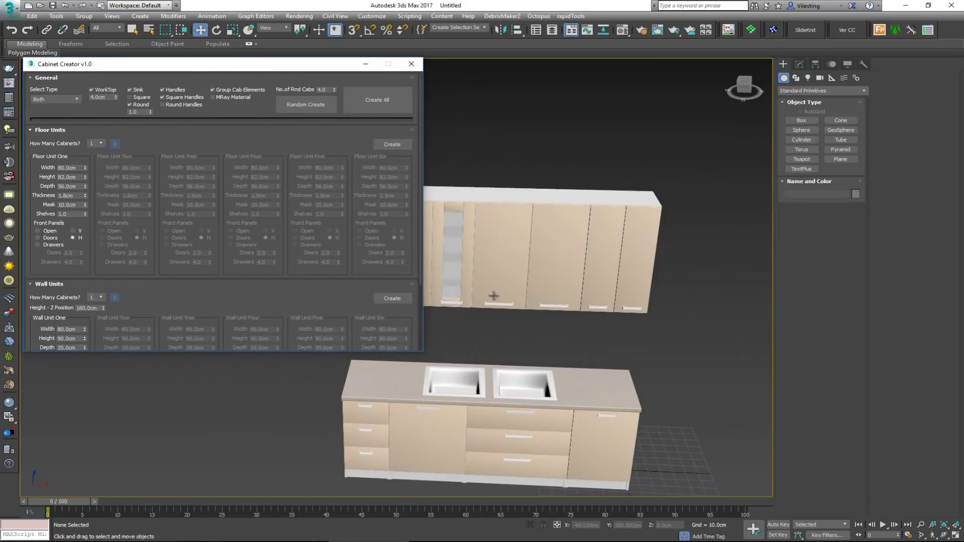
pyautogui.keyDown('alt'); pyautogui.moveTo(499, 296); pyautogui.dragTo(533, 288, button='middle'); pyautogui.keyUp('alt')
pyautogui.moveTo(502, 249); pyautogui.dragTo(485, 270, button='middle')
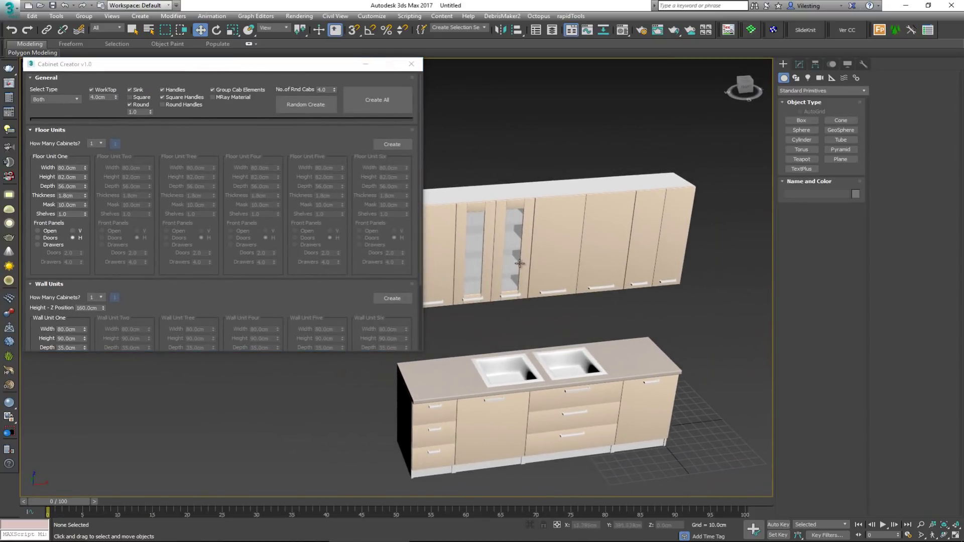
pyautogui.moveTo(520, 263)
pyautogui.keyDown('alt'); pyautogui.mouseDown(button='middle')
pyautogui.moveTo(537, 260)
pyautogui.moveTo(535, 253)
pyautogui.mouseUp(button='middle'); pyautogui.keyUp('alt')
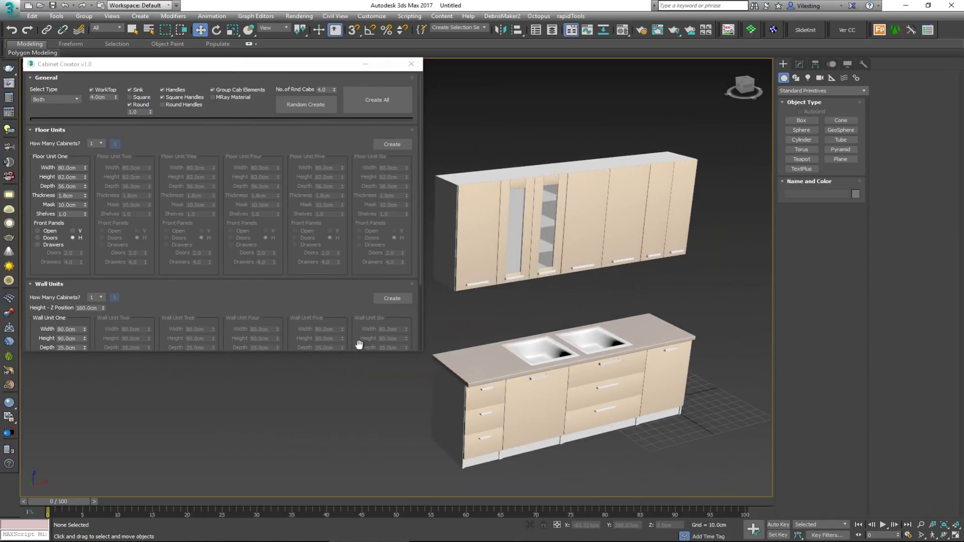
pyautogui.moveTo(345, 352); pyautogui.dragTo(346, 459)
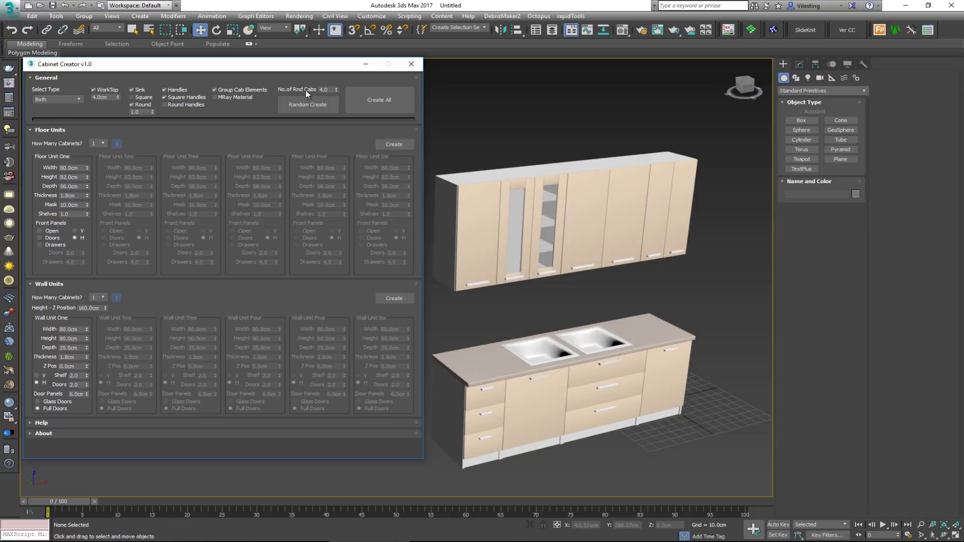
# Step: Set No.of Rnd Cabs to 10, regenerate a longer random kitchen, and close Cabinet Creator
pyautogui.click(337, 88)
pyautogui.click(338, 88)
pyautogui.click(337, 88)
pyautogui.click(365, 106)
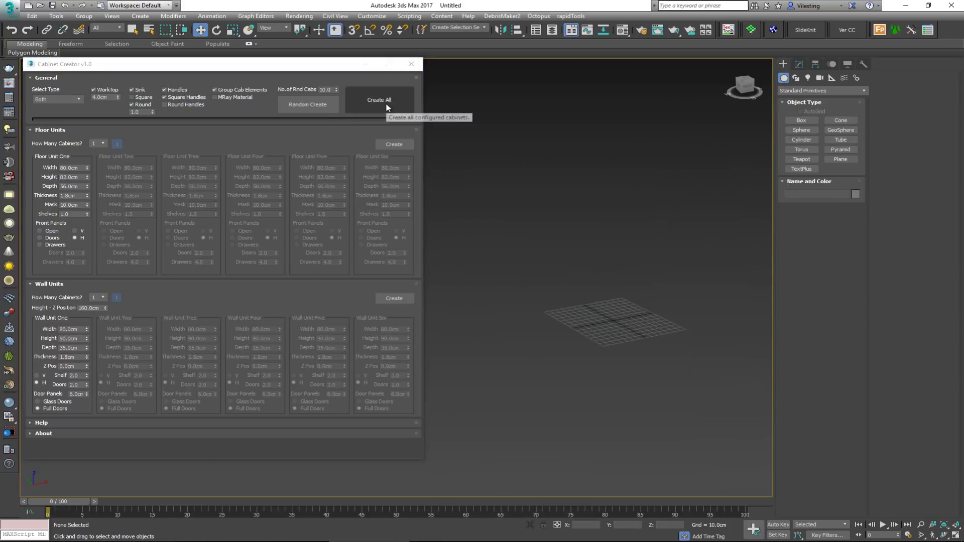
pyautogui.click(320, 109)
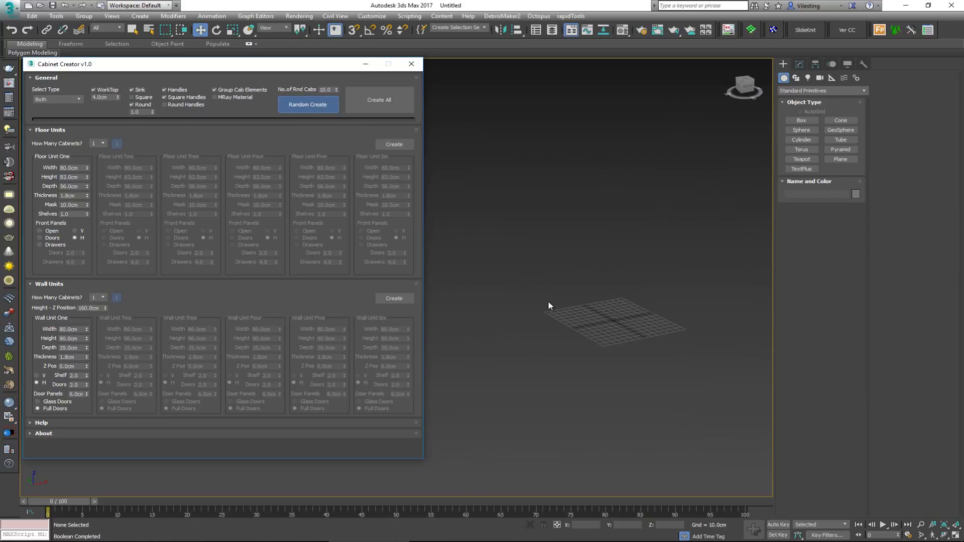
pyautogui.click(412, 64)
pyautogui.scroll(-3, 482, 241)
# Step: Zoom on the sinks, then marquee-select and delete all 23 generated cabinets
pyautogui.scroll(-1, 457, 247)
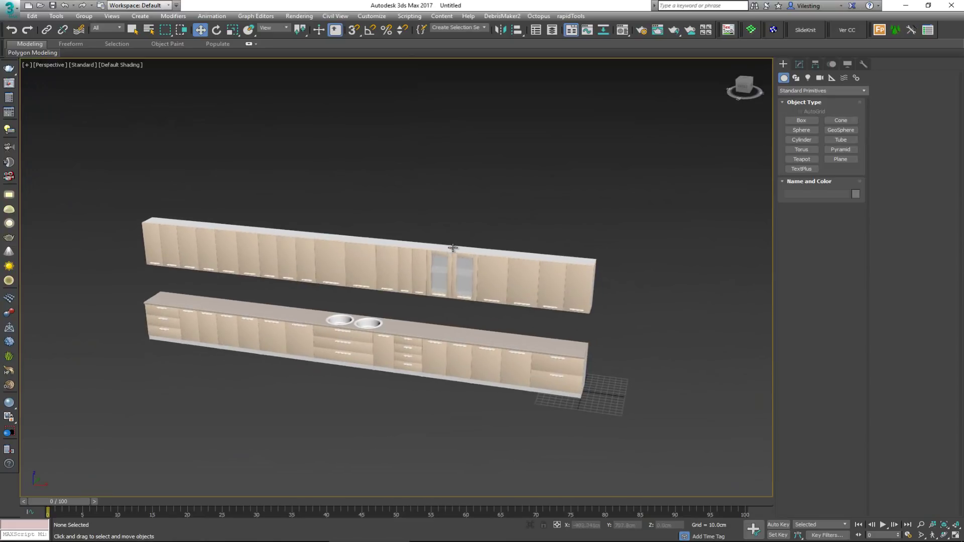
pyautogui.scroll(8, 362, 327)
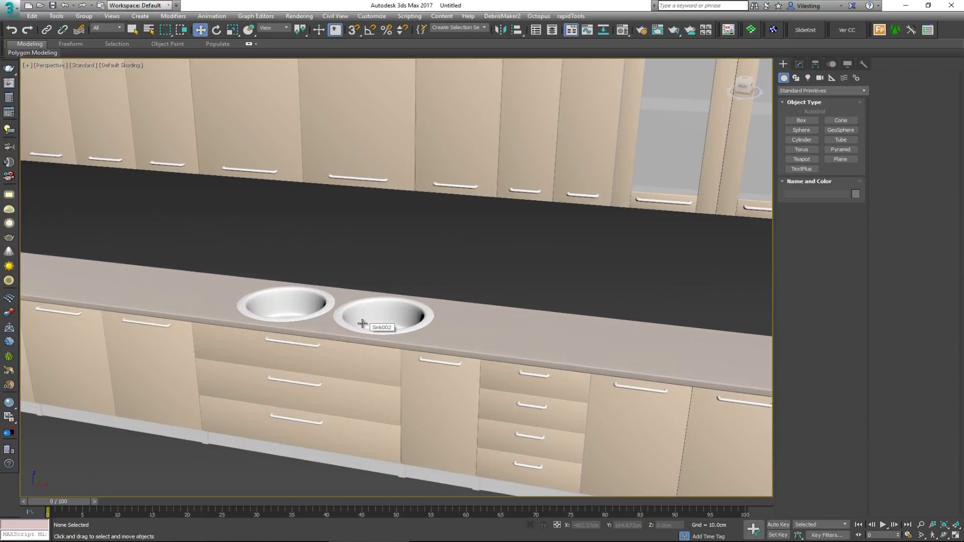
pyautogui.scroll(-8, 384, 323)
pyautogui.scroll(-5, 456, 328)
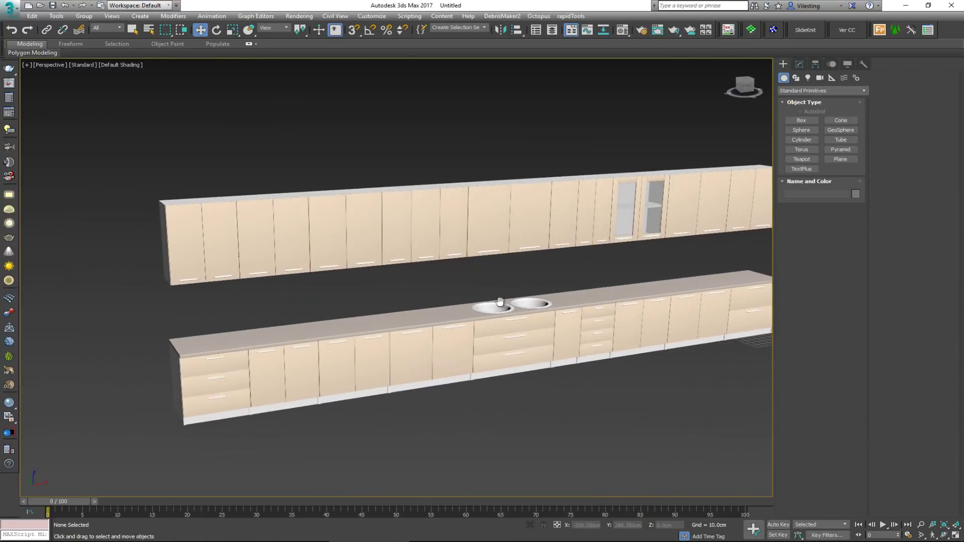
pyautogui.moveTo(151, 476); pyautogui.dragTo(149, 473)
pyautogui.press('Delete')
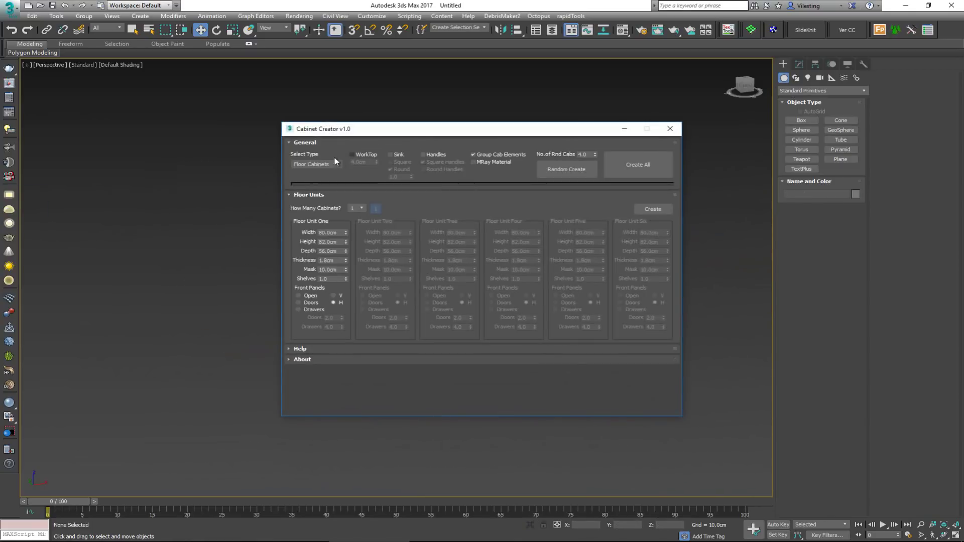
# Step: Generate a new random kitchen and move the Cabinet Creator window to the left
pyautogui.click(590, 170)
pyautogui.moveTo(576, 137); pyautogui.dragTo(314, 156)
pyautogui.moveTo(530, 327); pyautogui.dragTo(556, 329, button='middle')
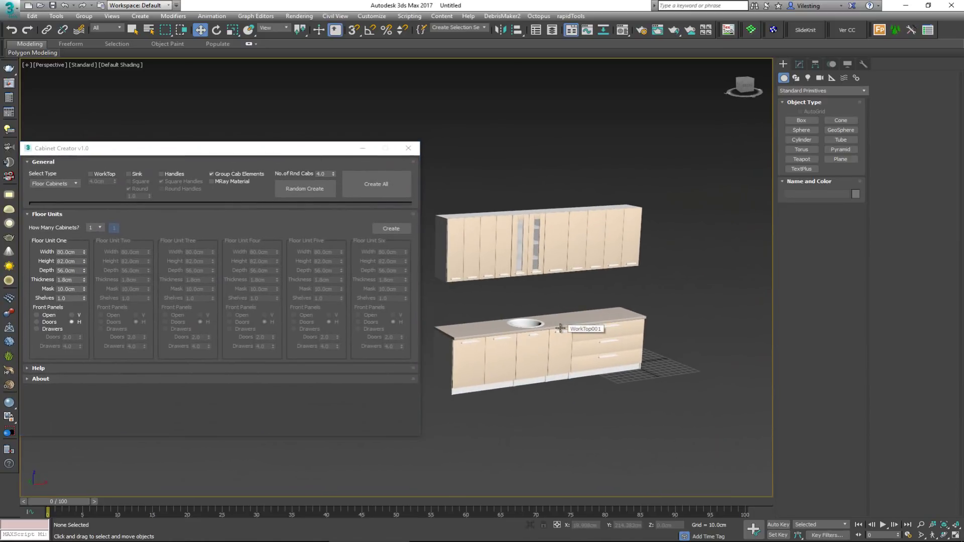
# Step: Zoom and orbit the Perspective view to inspect the new single round sink and cabinets
pyautogui.scroll(2, 511, 350)
pyautogui.moveTo(512, 351)
pyautogui.keyDown('alt'); pyautogui.mouseDown(button='middle')
pyautogui.moveTo(534, 338)
pyautogui.moveTo(495, 353)
pyautogui.moveTo(509, 356)
pyautogui.mouseUp(button='middle'); pyautogui.keyUp('alt')
pyautogui.scroll(1, 495, 353)
pyautogui.moveTo(270, 150); pyautogui.dragTo(277, 83)
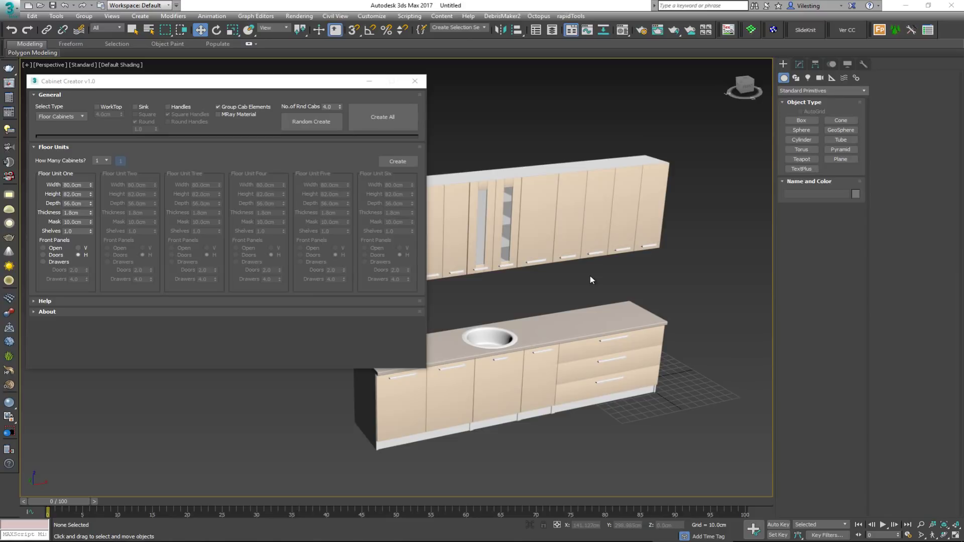
pyautogui.scroll(6, 569, 308)
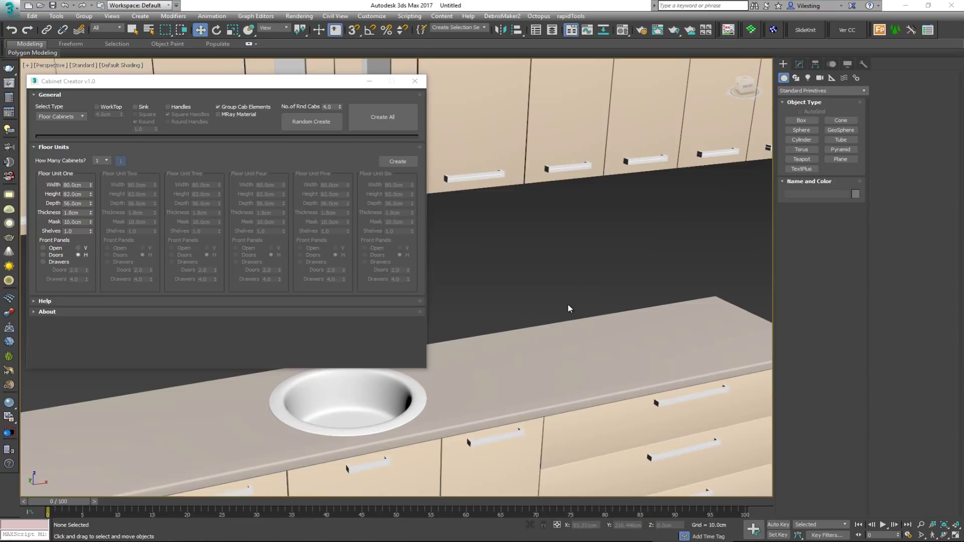
pyautogui.scroll(-8, 568, 305)
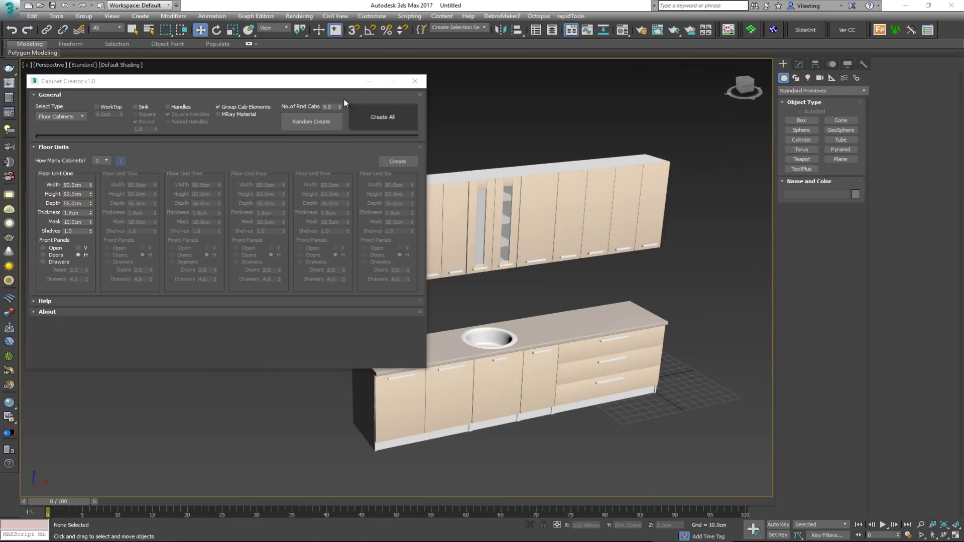